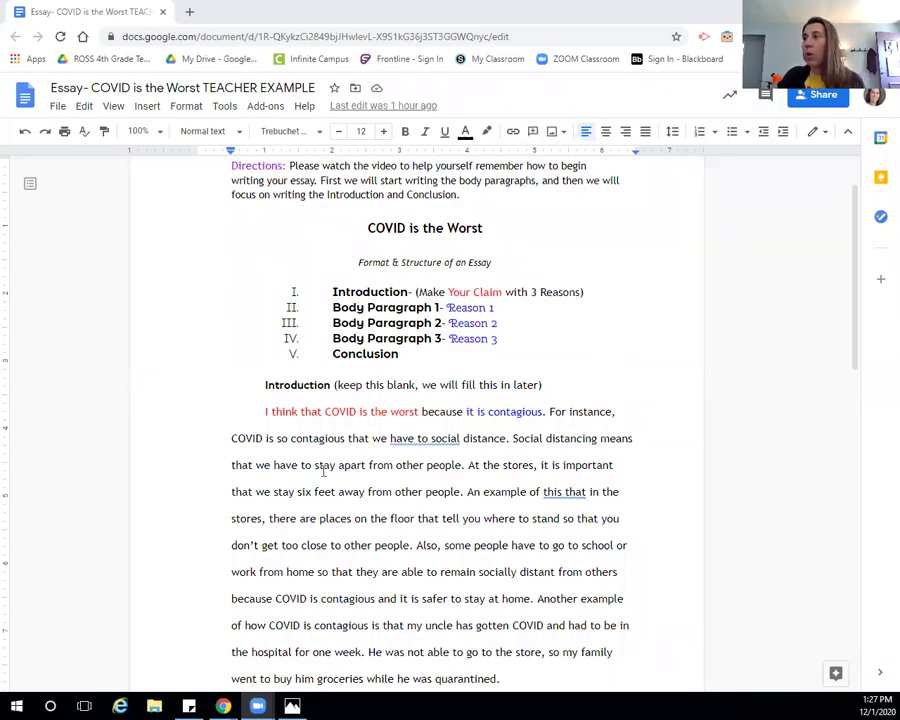
- Scroll the essay draft, then switch to the 'COVID is the Worst TEACHER EXAMPLE' outline window
scroll(321, 470, down, 1)
scroll(321, 470, down, 2)
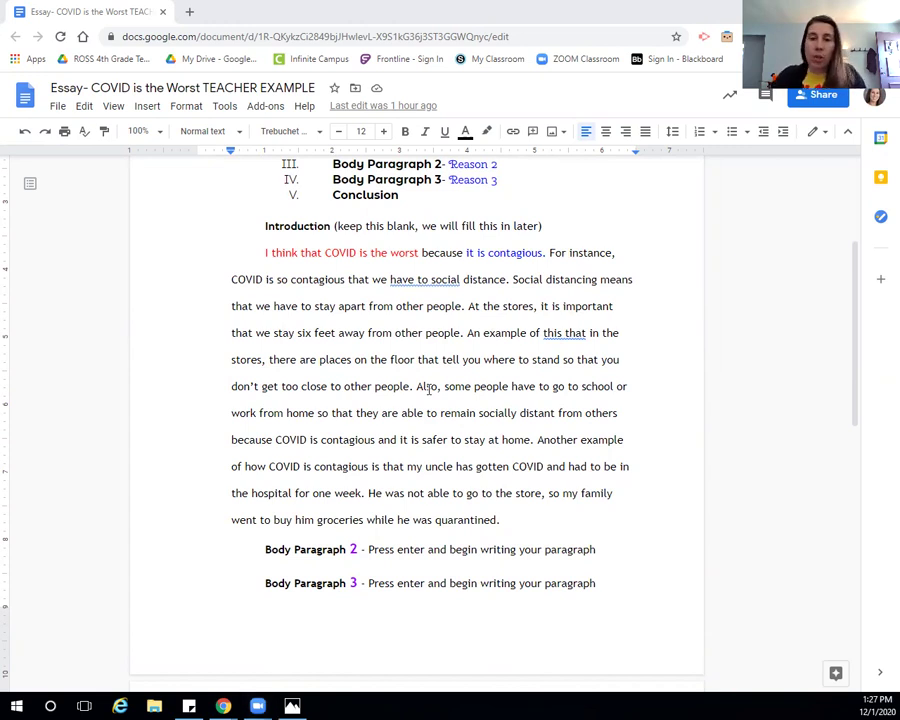
key(alt+Tab)
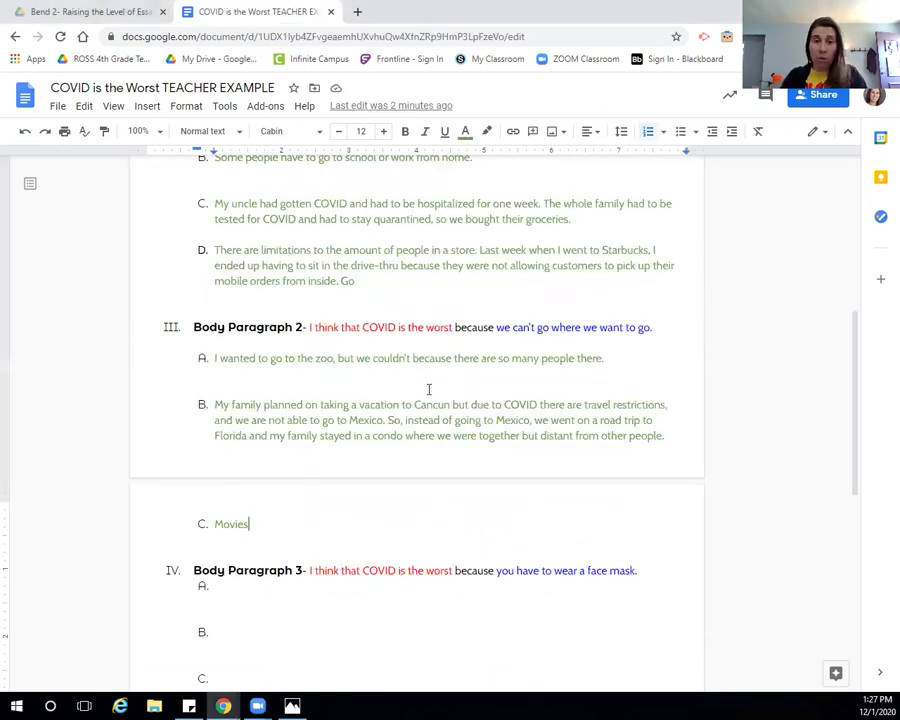
- Select the outline's Body Paragraph 2 sentence about not going where we want to go
scroll(460, 352, up, 4)
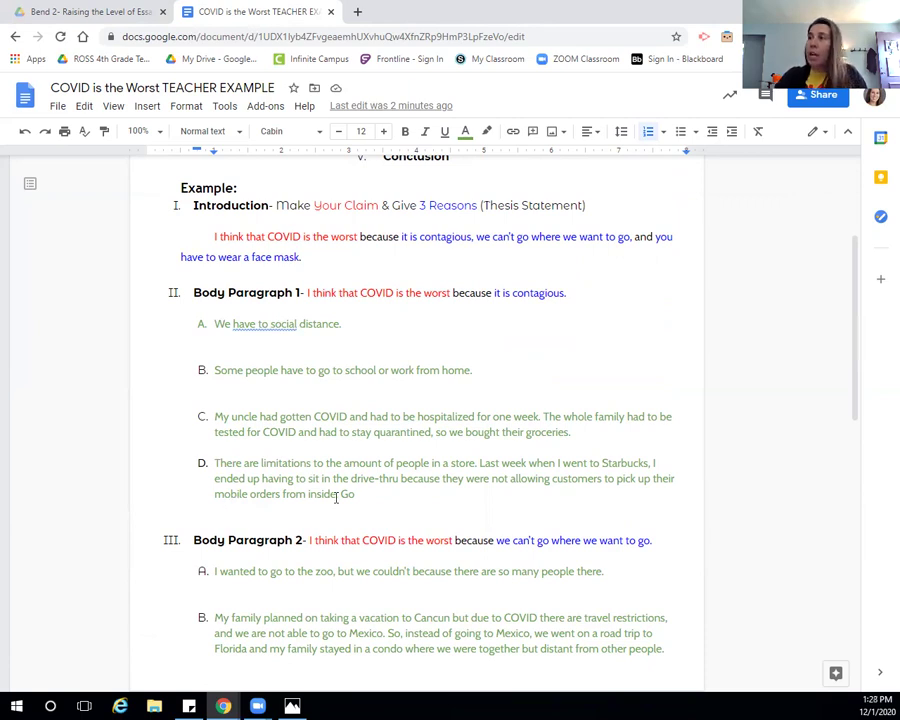
click(580, 294)
drag(566, 293, 307, 292)
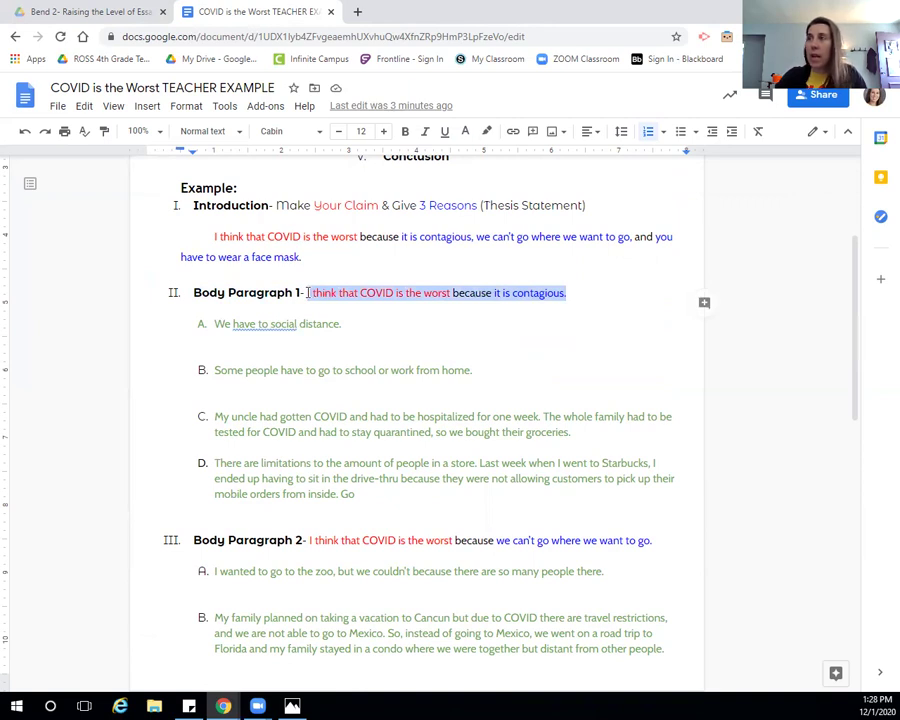
key(alt+Tab)
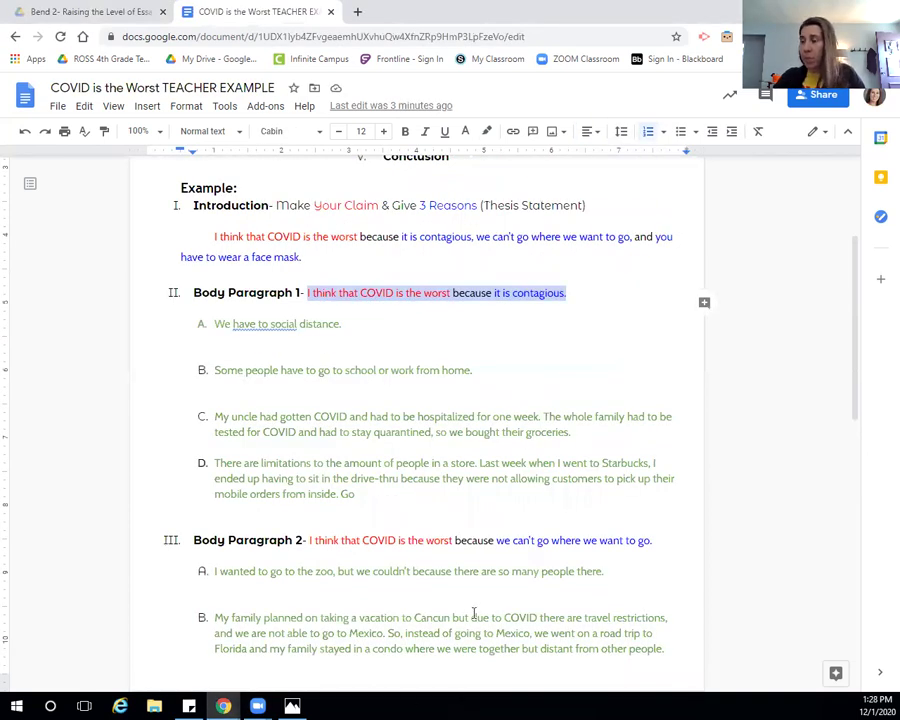
scroll(474, 613, down, 2)
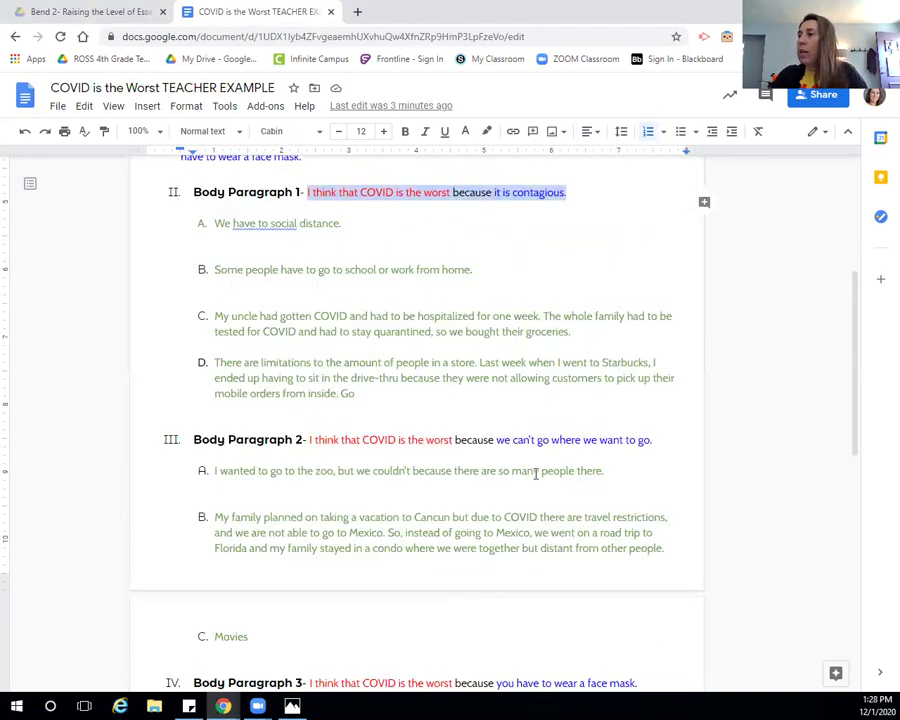
scroll(654, 356, down, 1)
drag(665, 394, 311, 398)
key(ctrl+c)
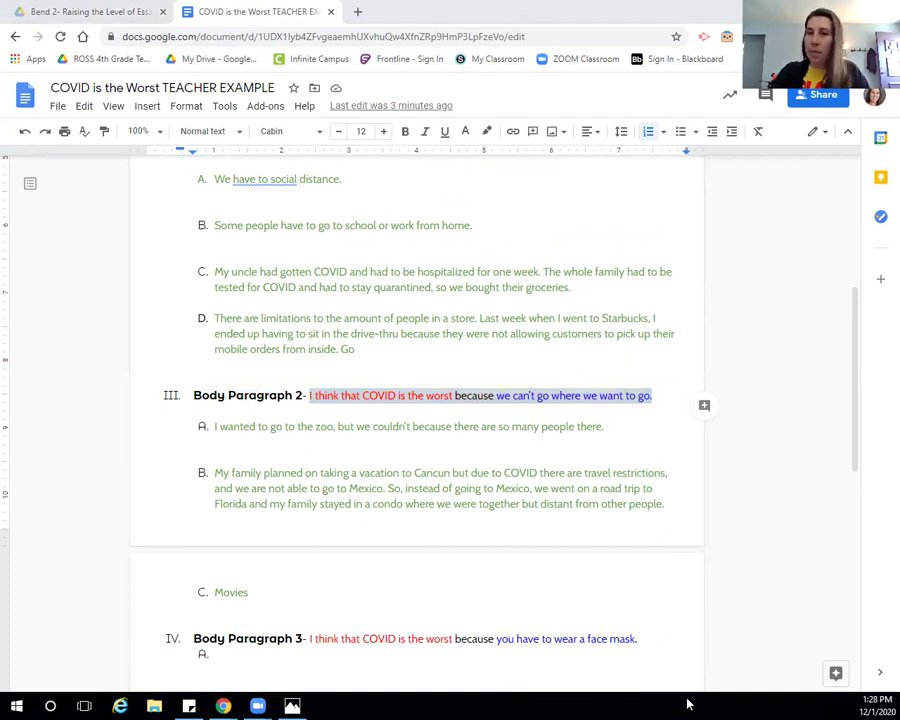
- Paste the claim sentence over the essay's 'Body Paragraph 2 - Press enter…' placeholder line
key(alt+Tab)
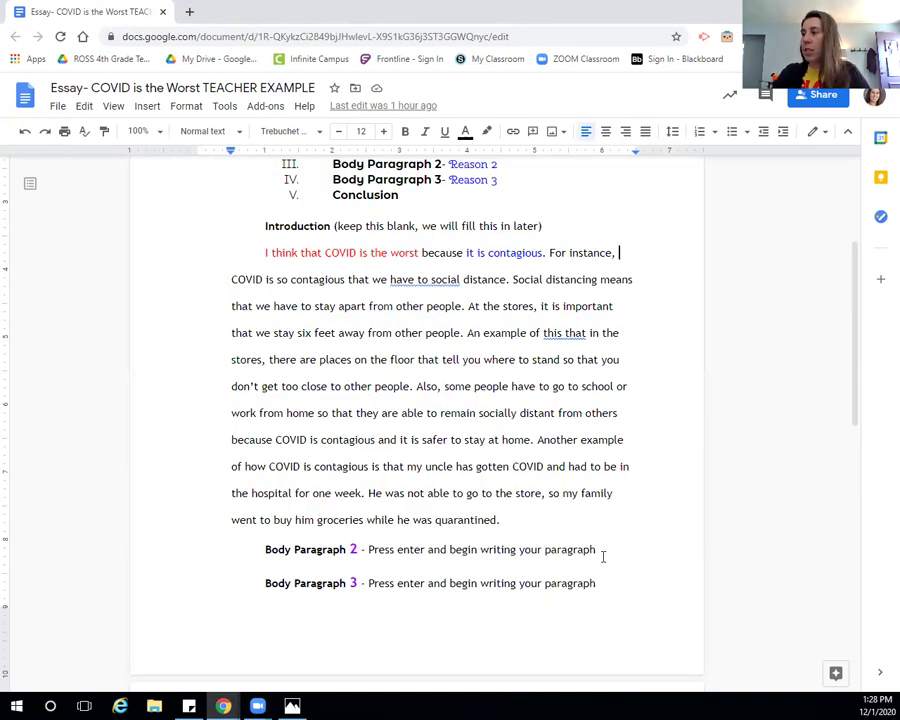
drag(595, 549, 267, 553)
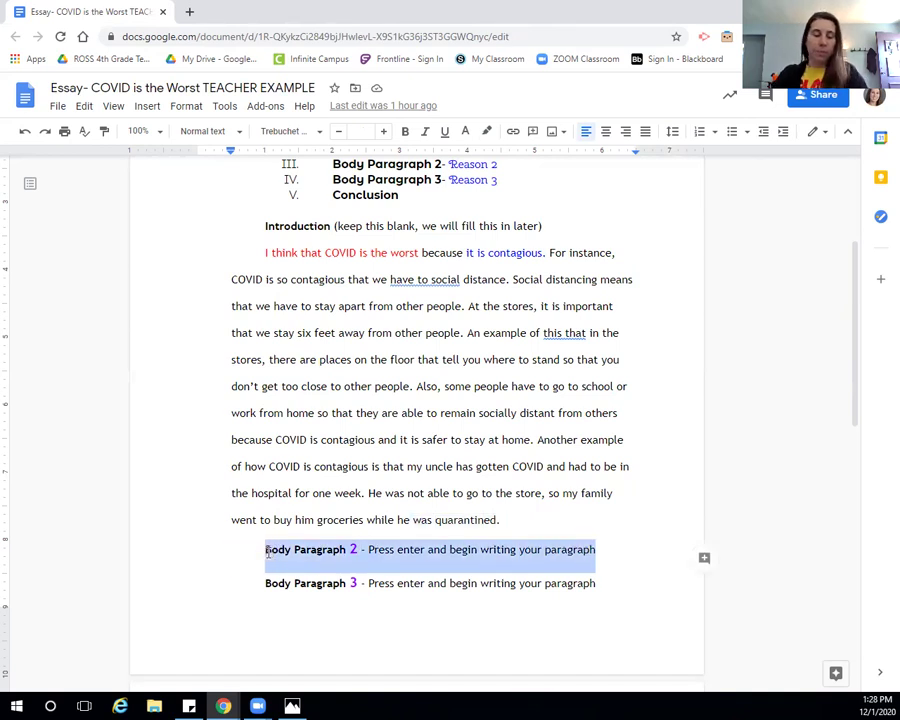
key(ctrl+v)
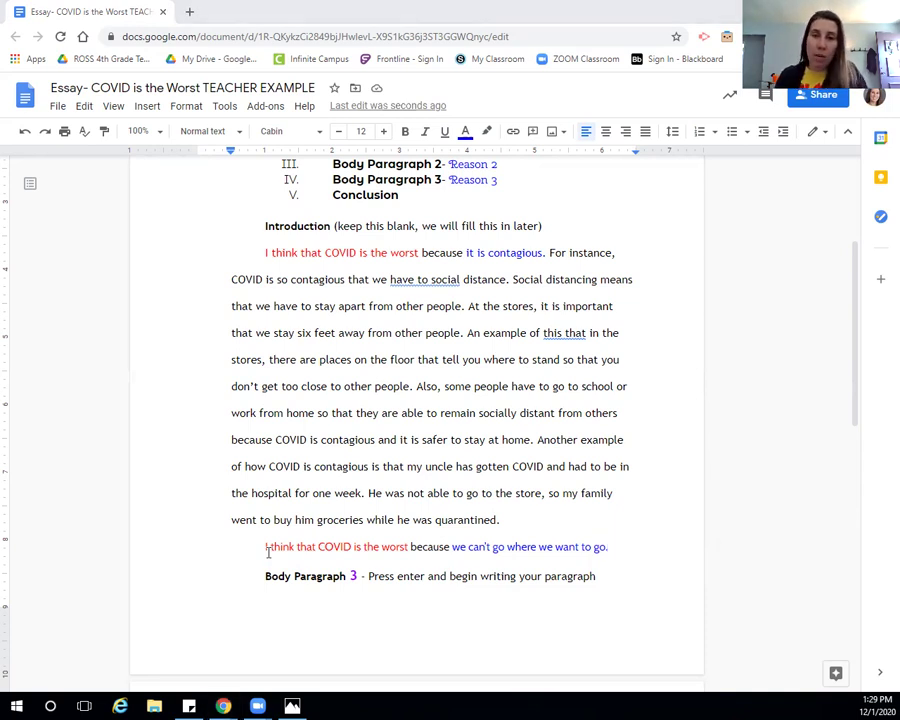
key(alt+Tab)
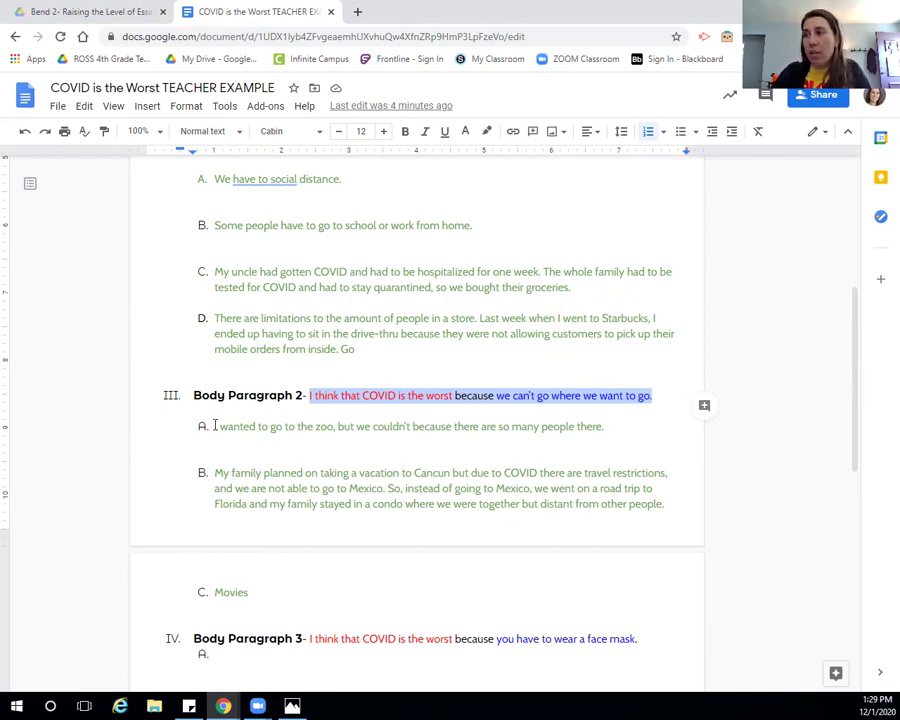
- Dismiss the context menu accidentally opened on the outline's zoo line
right_click(536, 427)
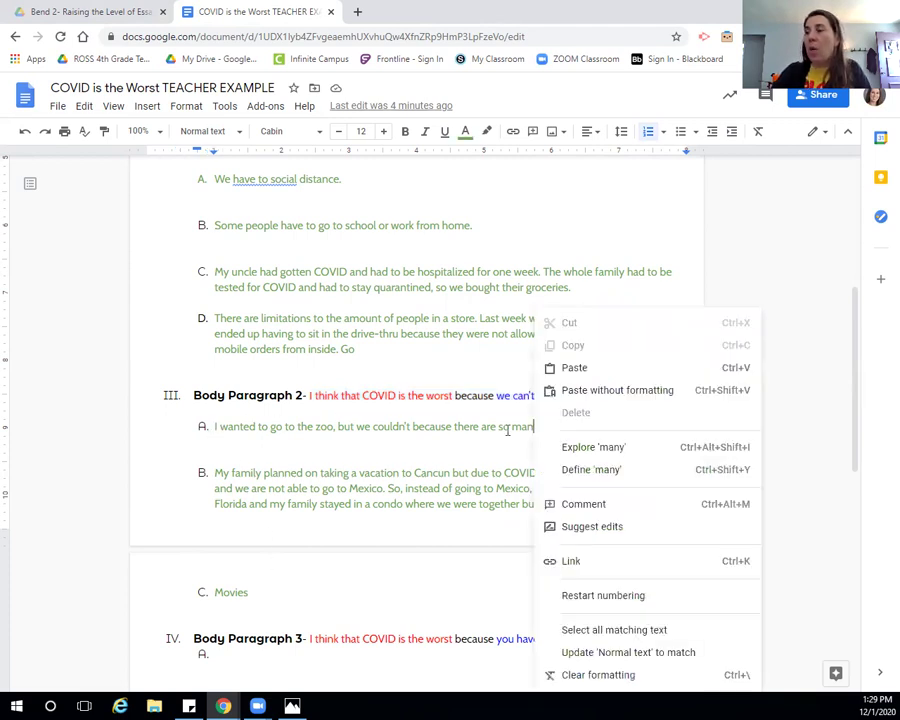
click(434, 507)
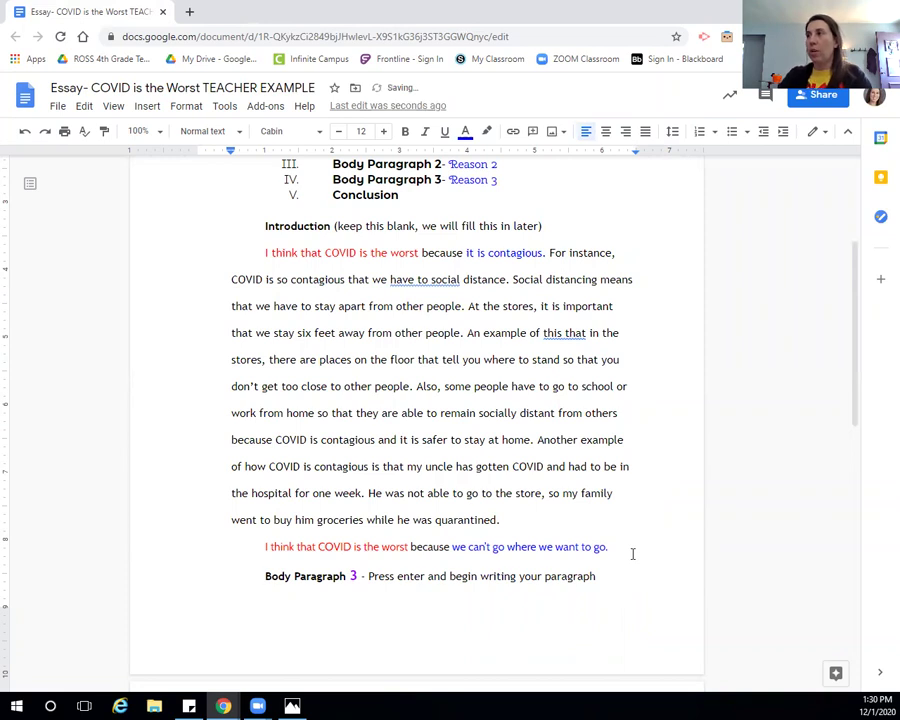
- Switch the text colour to black and type the notes 'movies zoo' below the claim
click(465, 131)
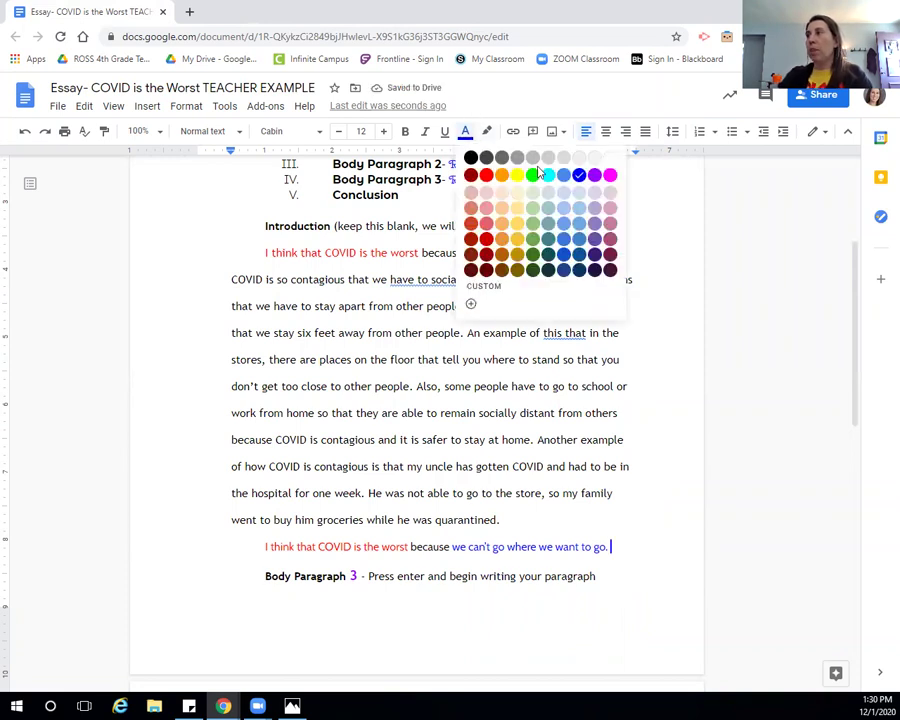
click(471, 158)
text(movi)
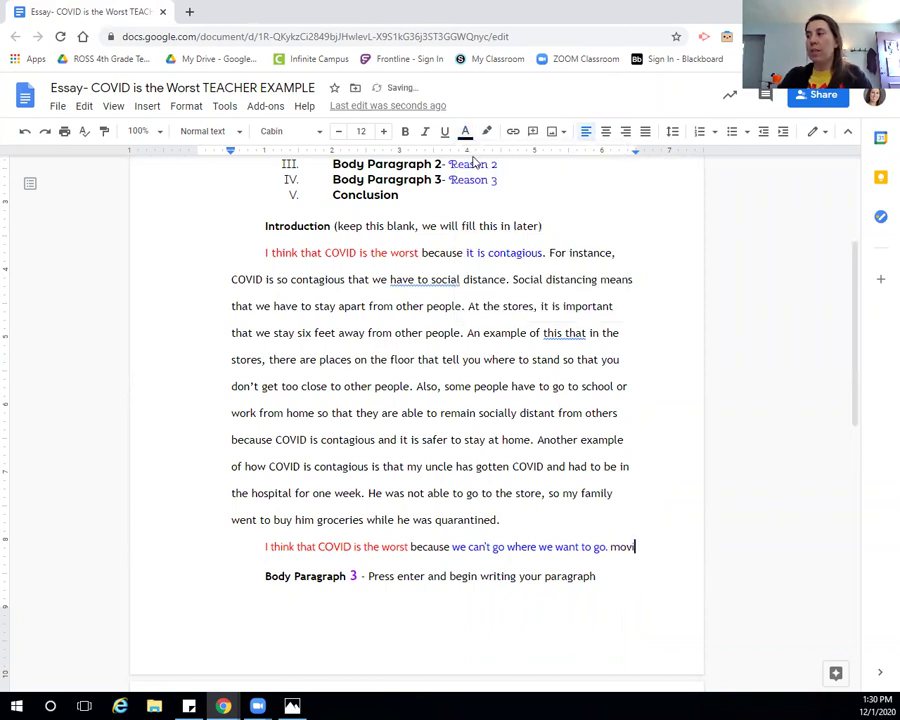
text(es )
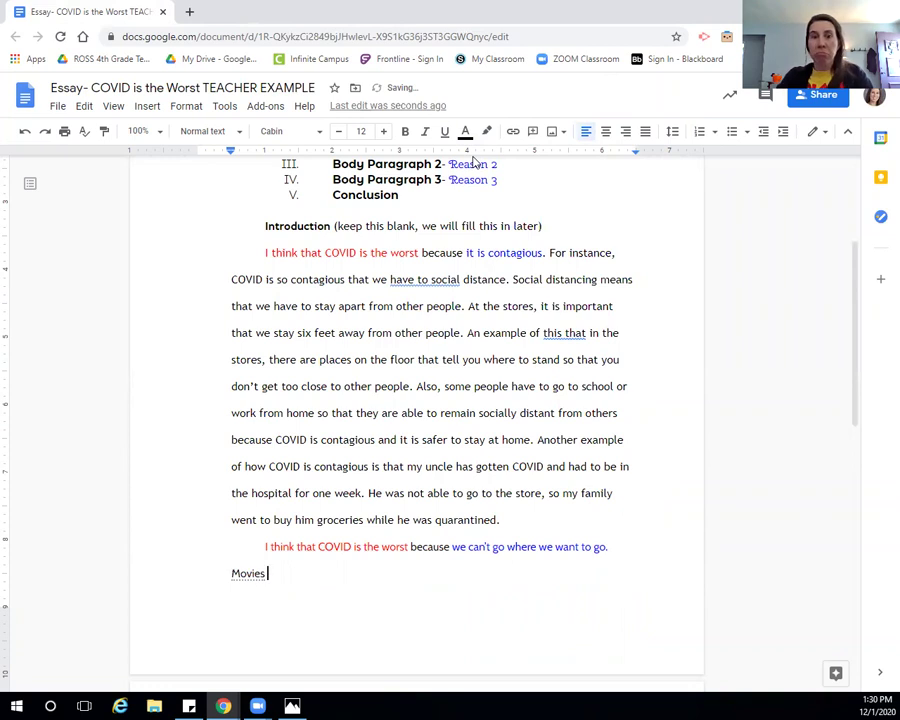
text(zoo)
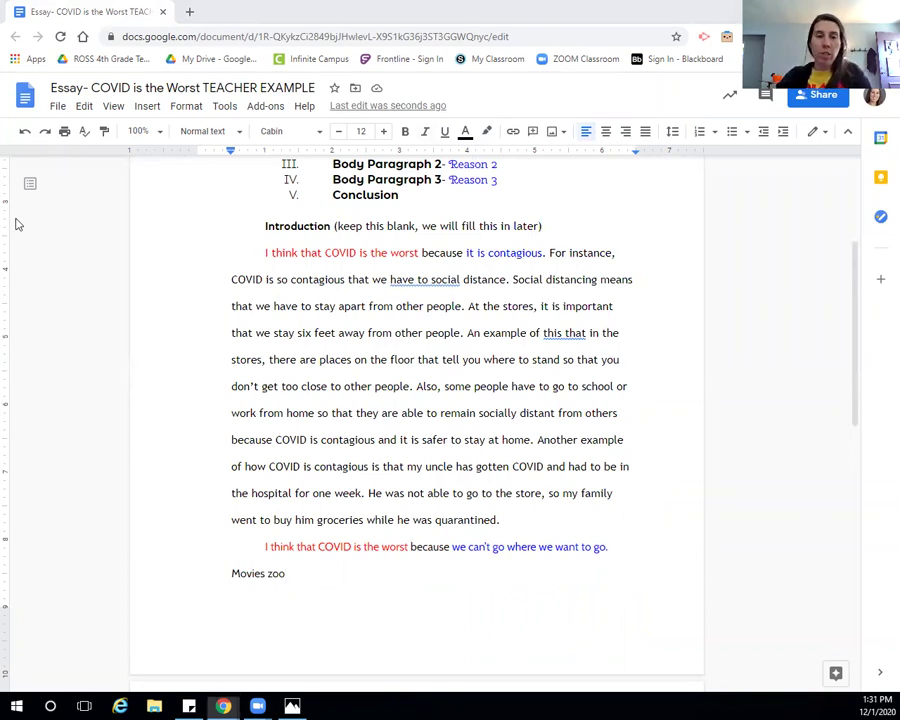
key(alt+Tab)
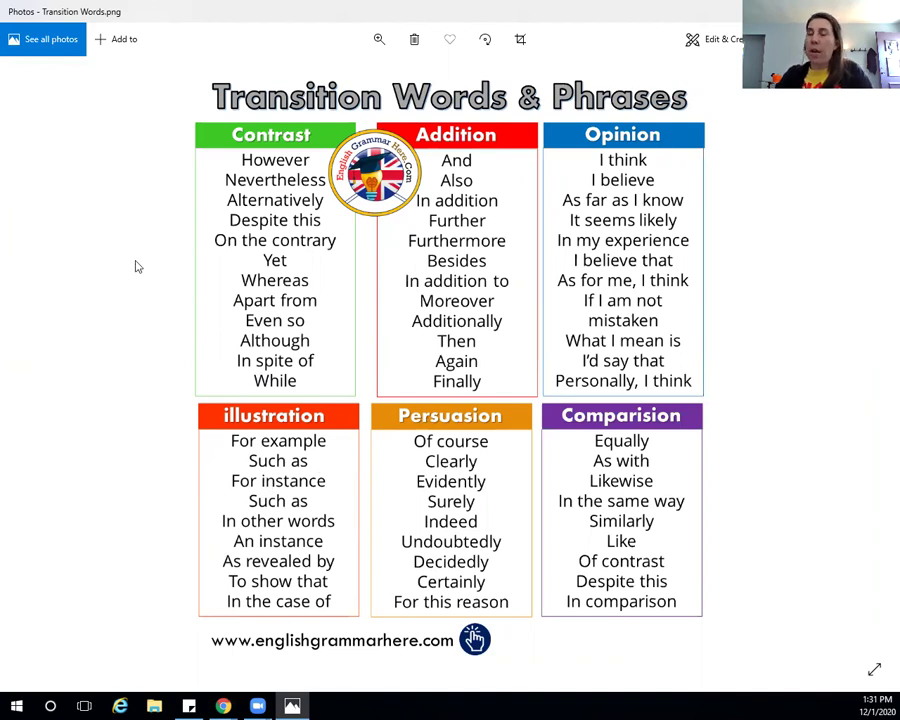
key(alt+Tab)
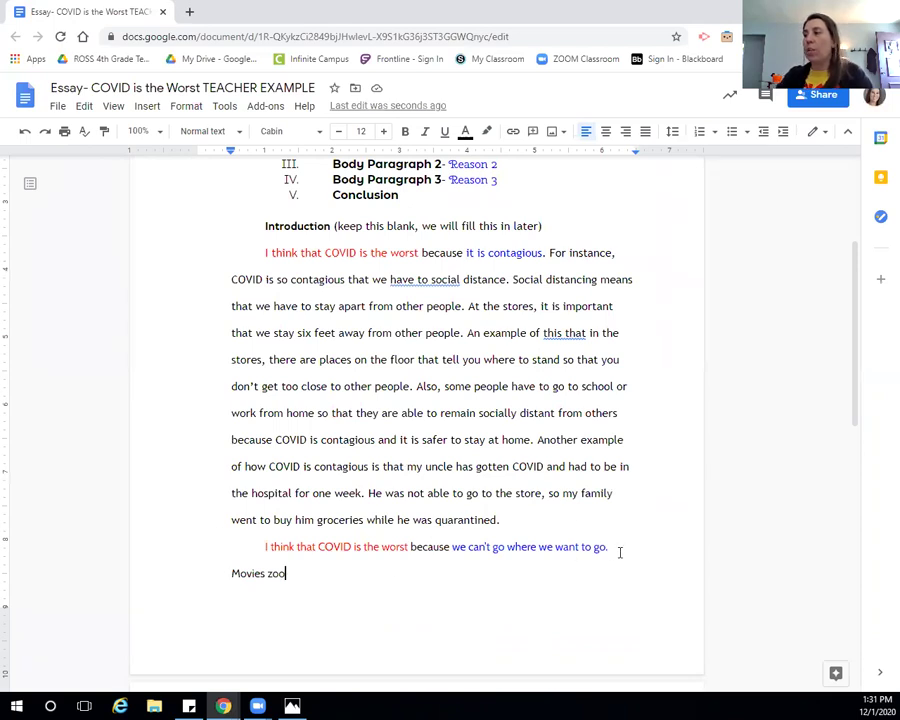
- Insert a black 'For example,' transition before the Movies note
click(233, 574)
text(For examp)
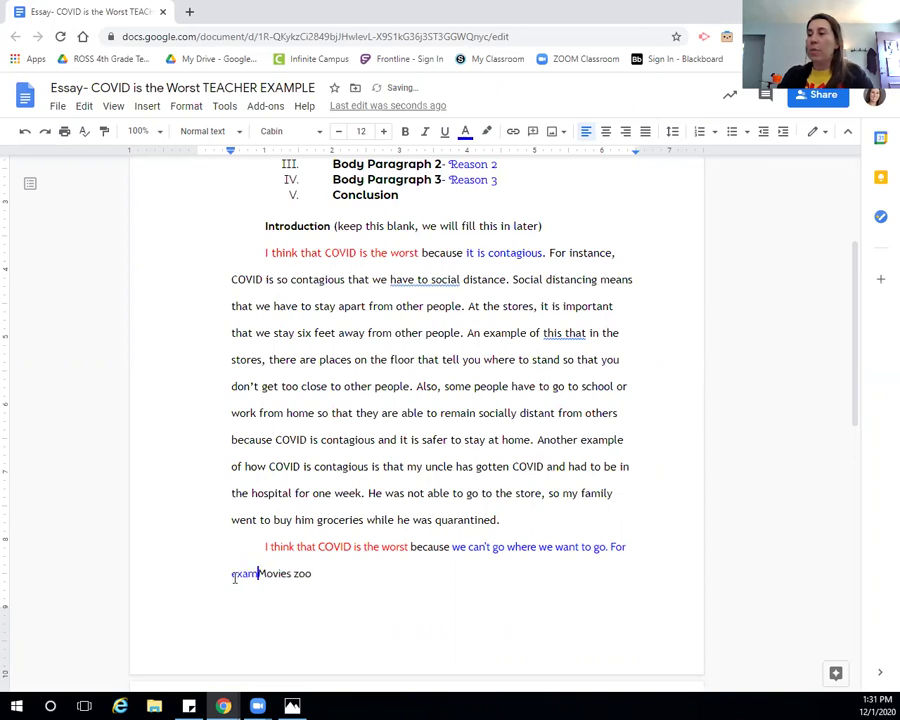
text(le,)
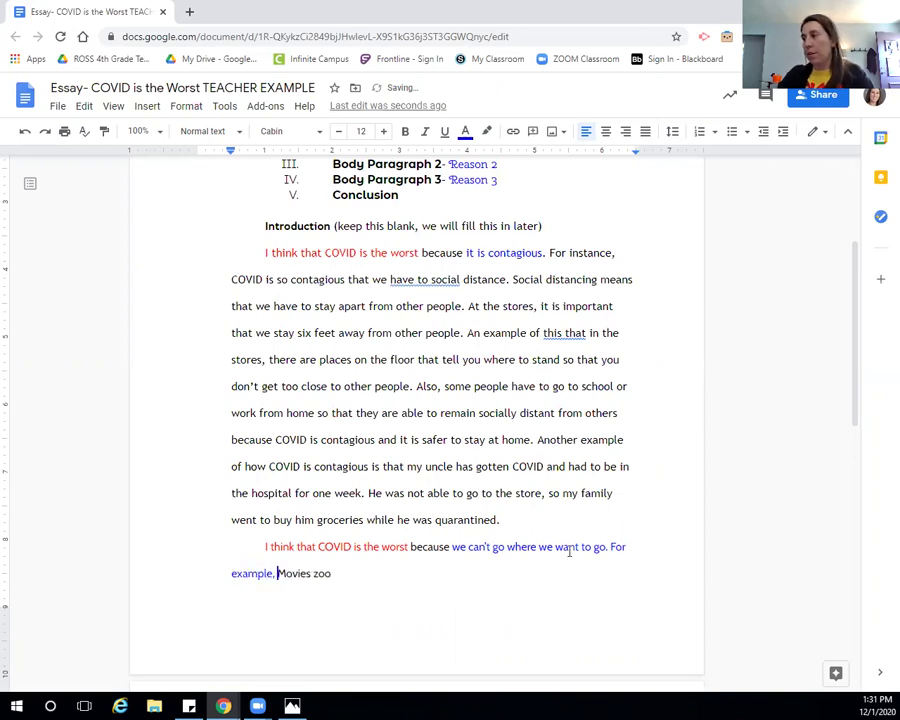
drag(608, 547, 278, 574)
click(465, 131)
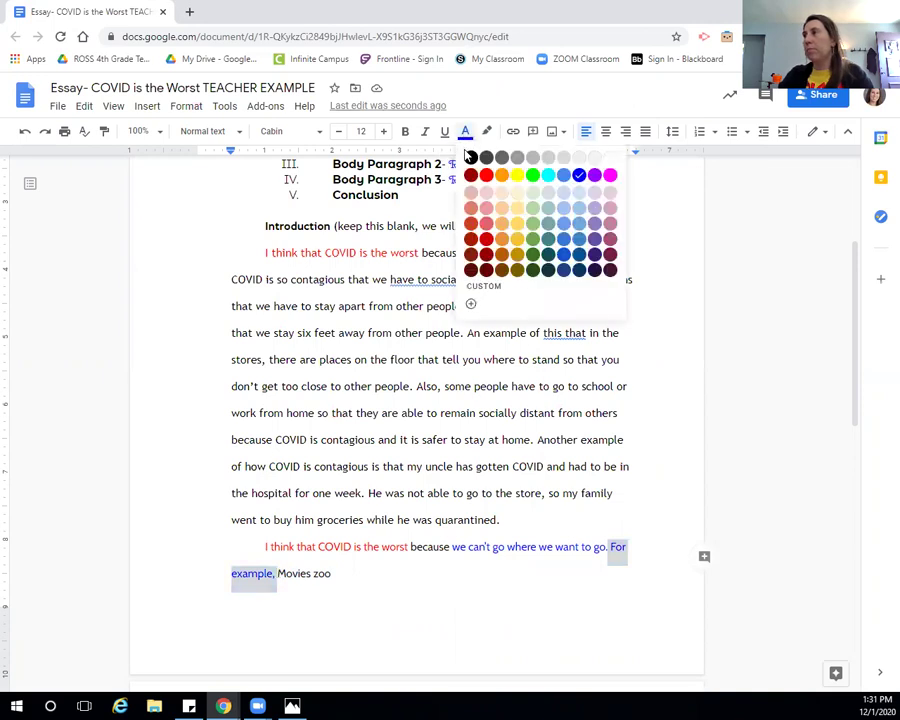
click(470, 157)
key(Right)
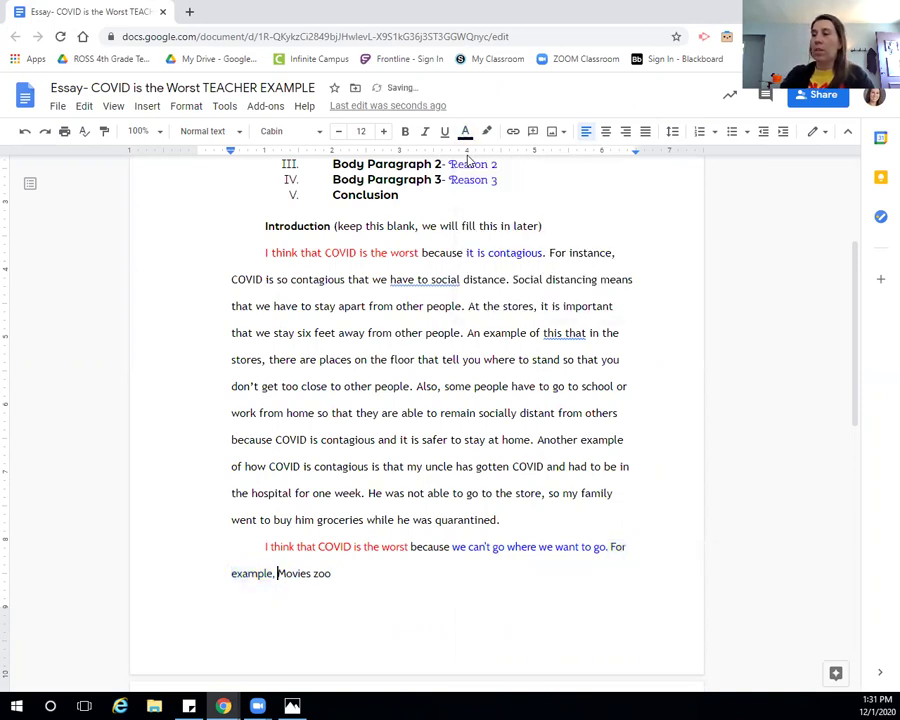
- Type the movies example, about going with my son and no new movies being shown
text(I really en)
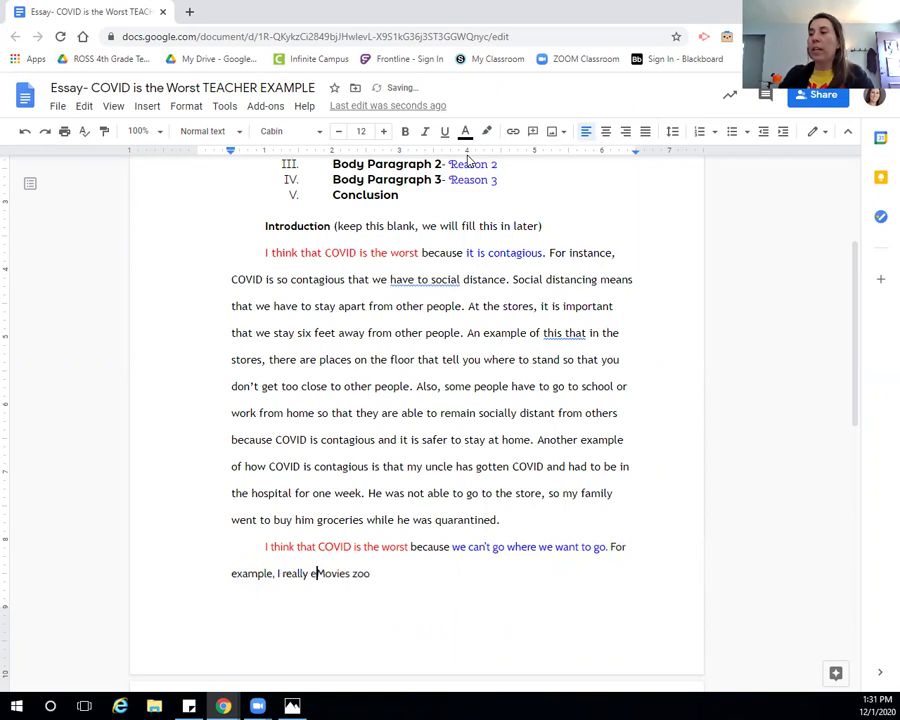
text(joy going to the )
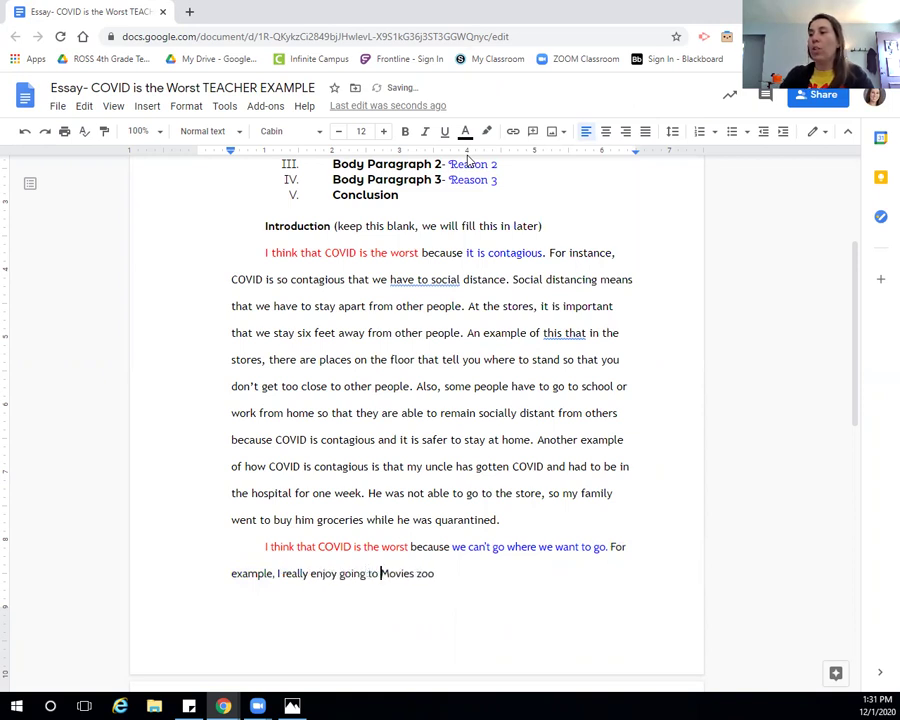
text(movies w)
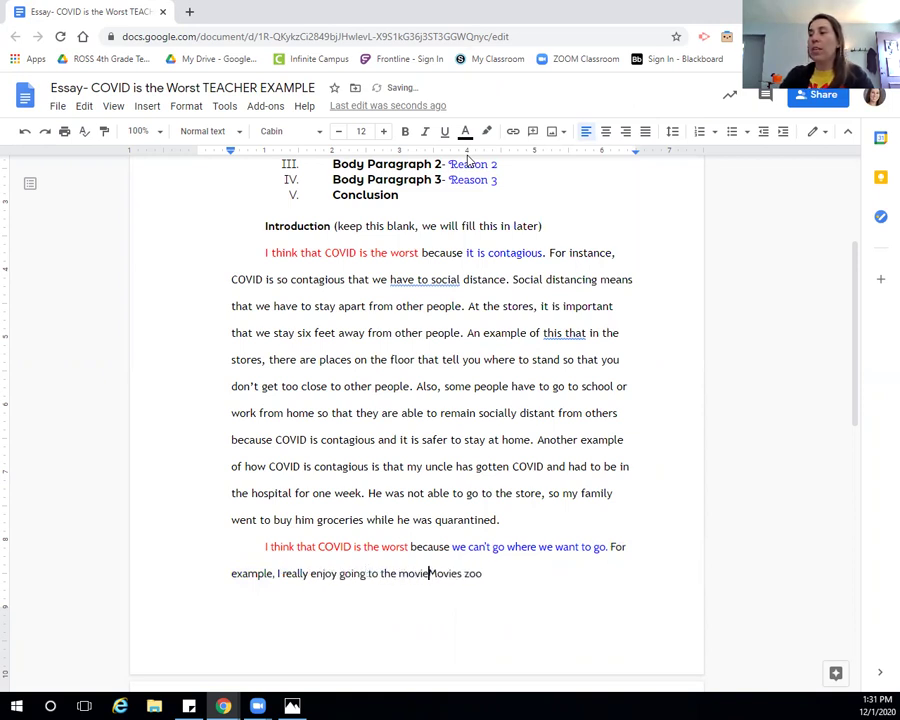
text(ith my son. )
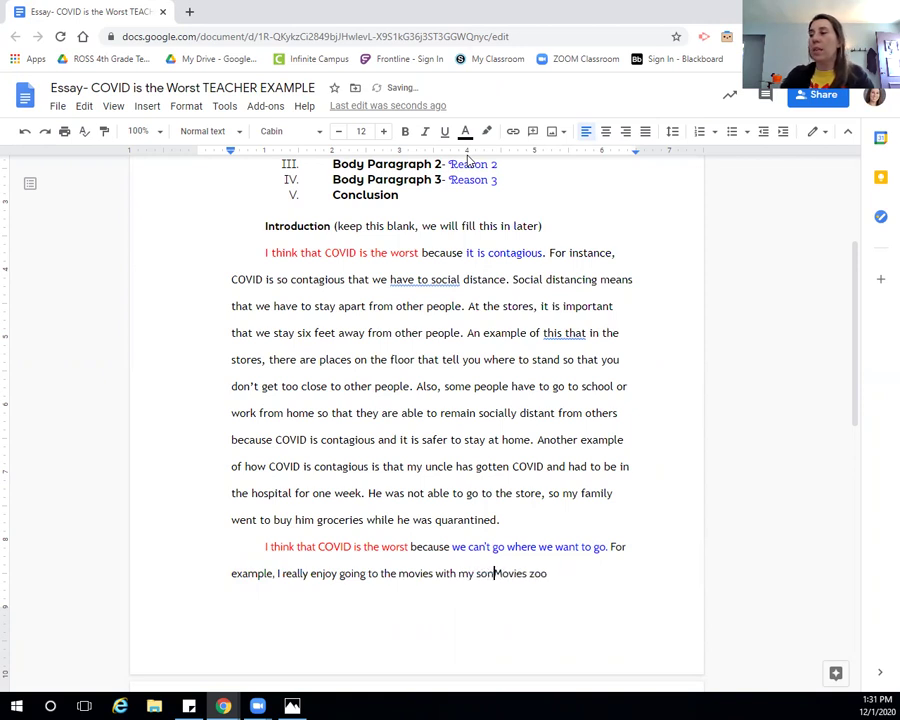
text(We have not b)
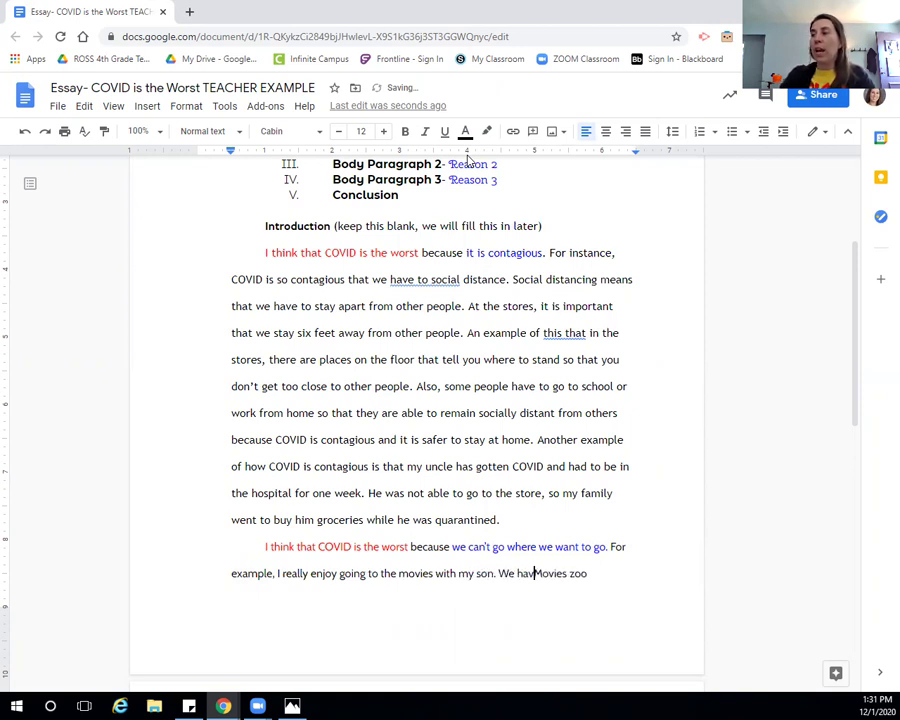
text(een ab)
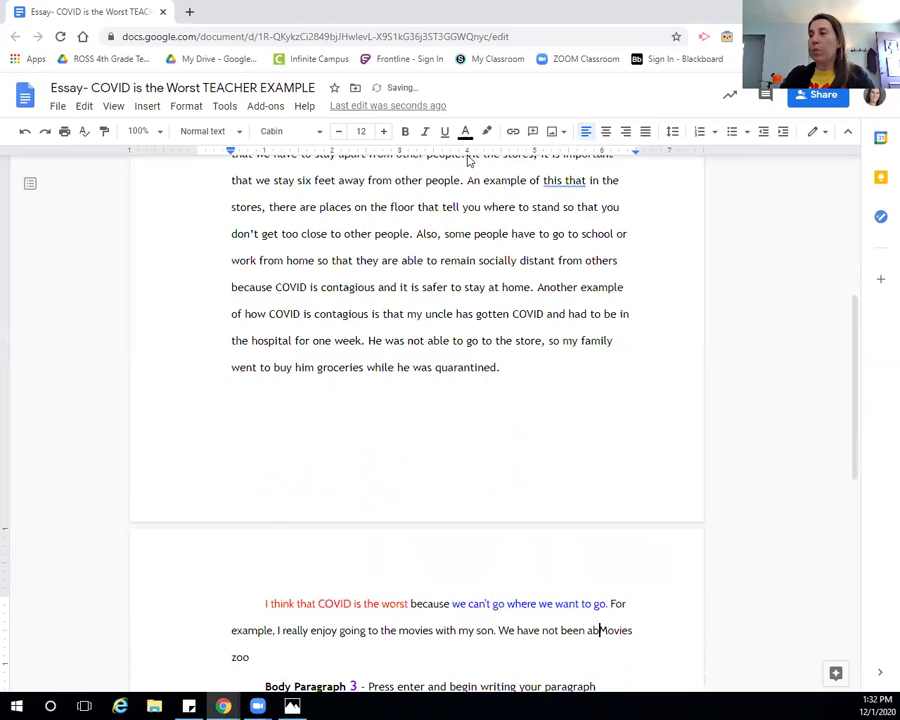
text(le to go to t)
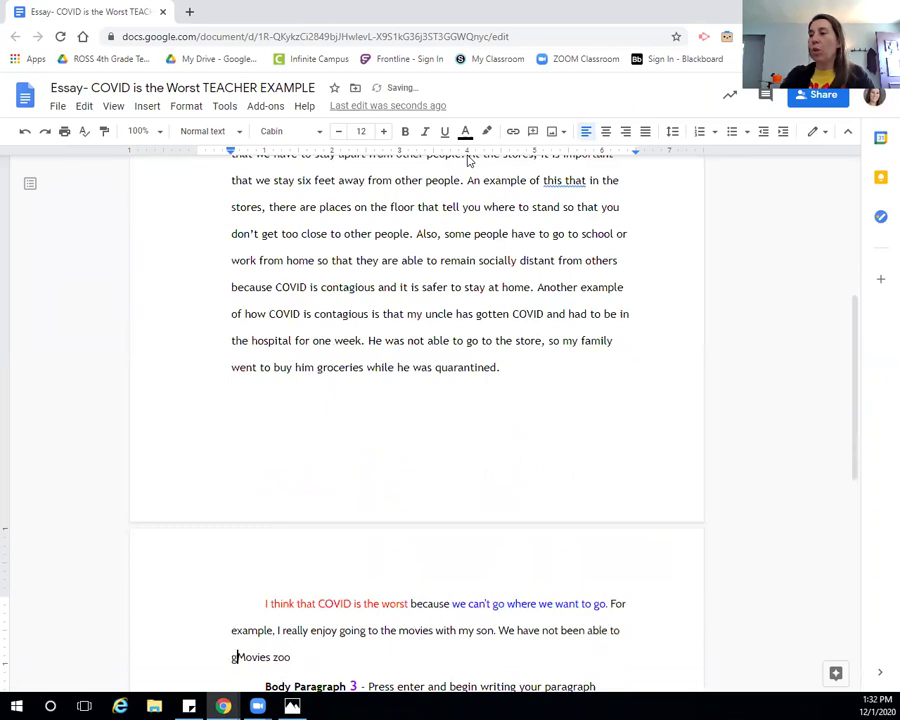
text(he movies s)
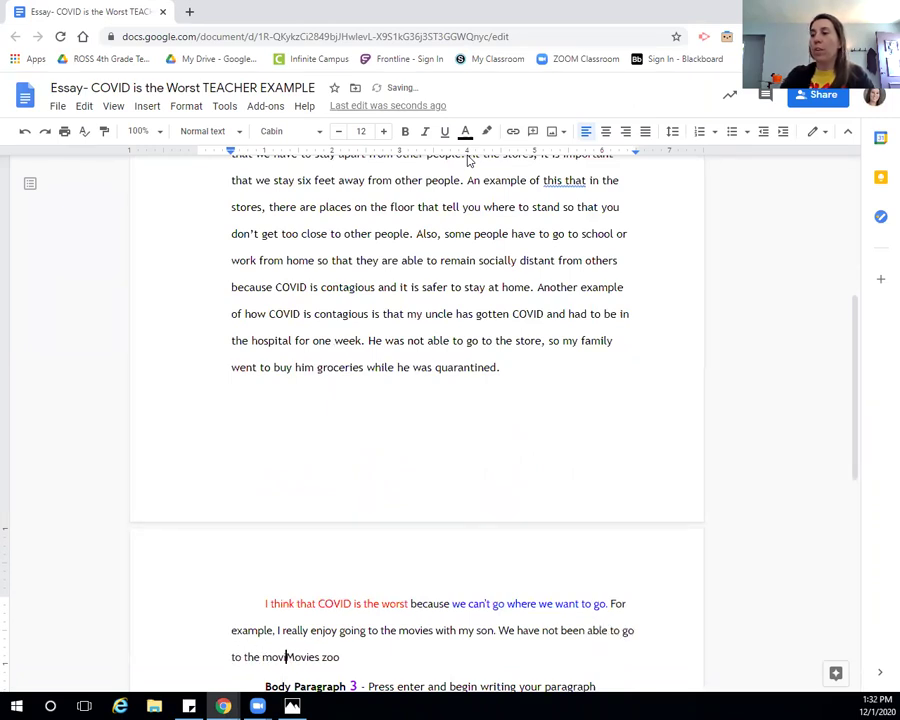
text(ince)
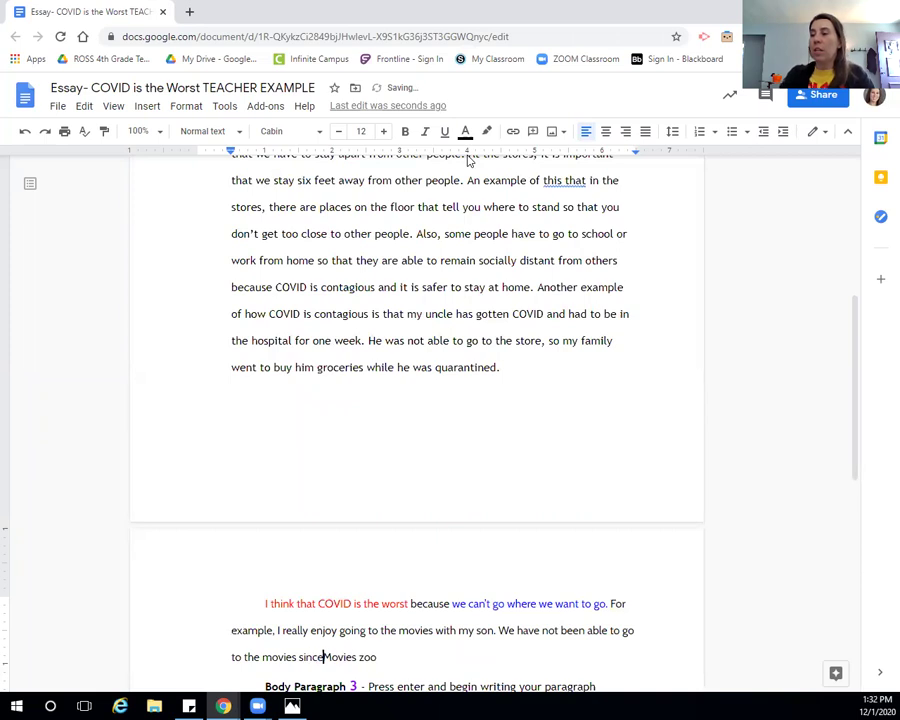
text( COVI)
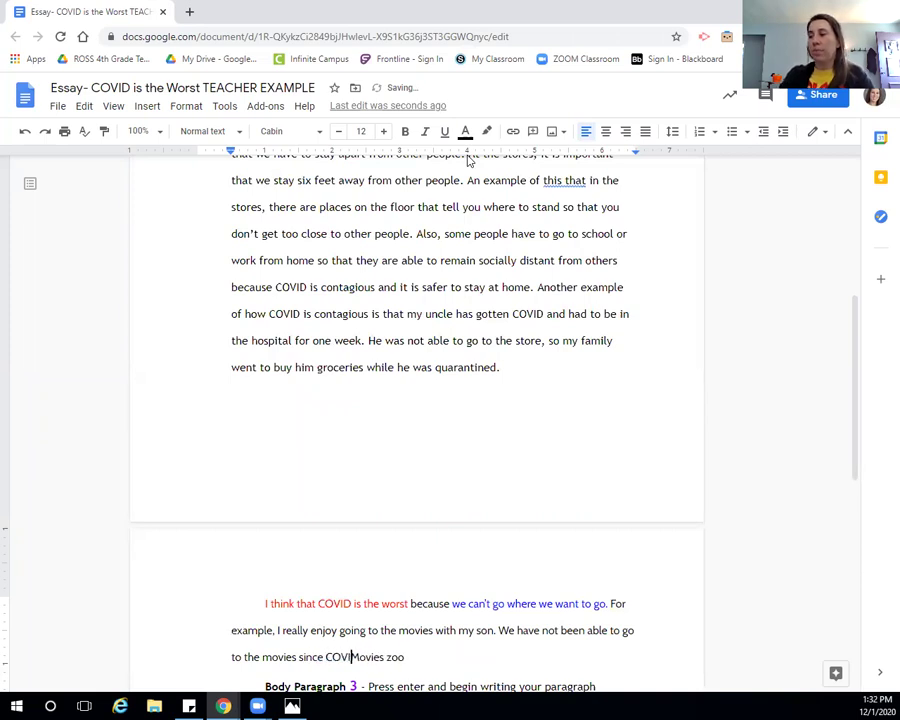
text(D. I also notice)
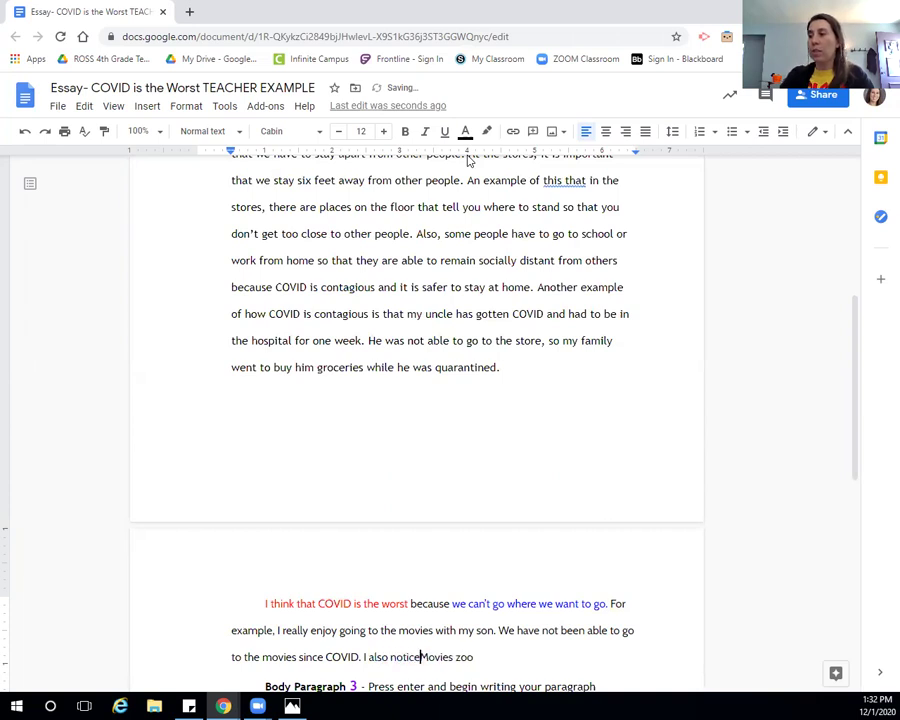
text( that s)
text(ince peo)
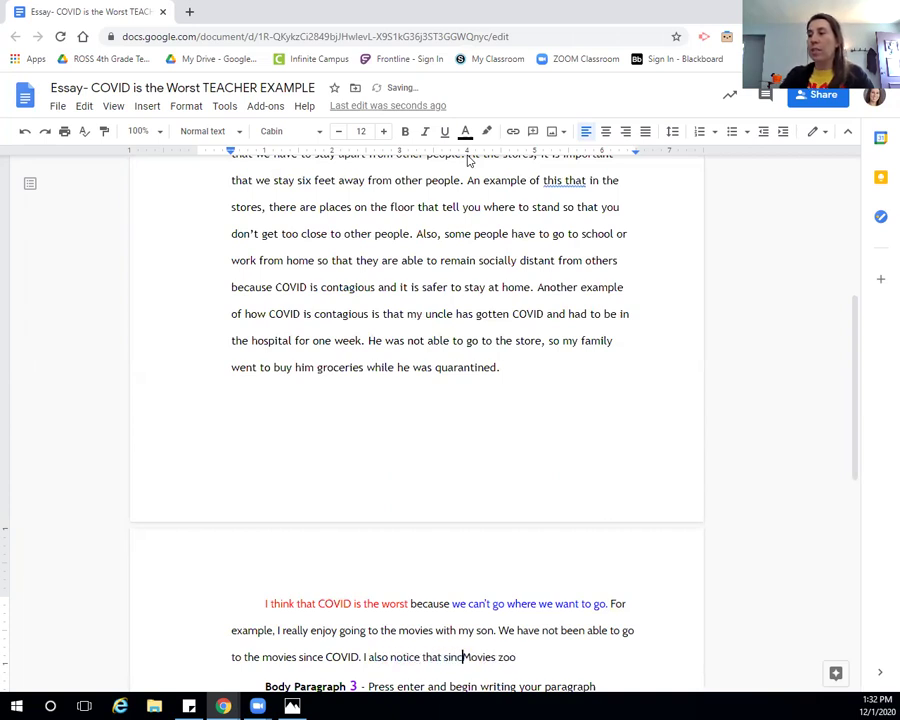
text(ple are )
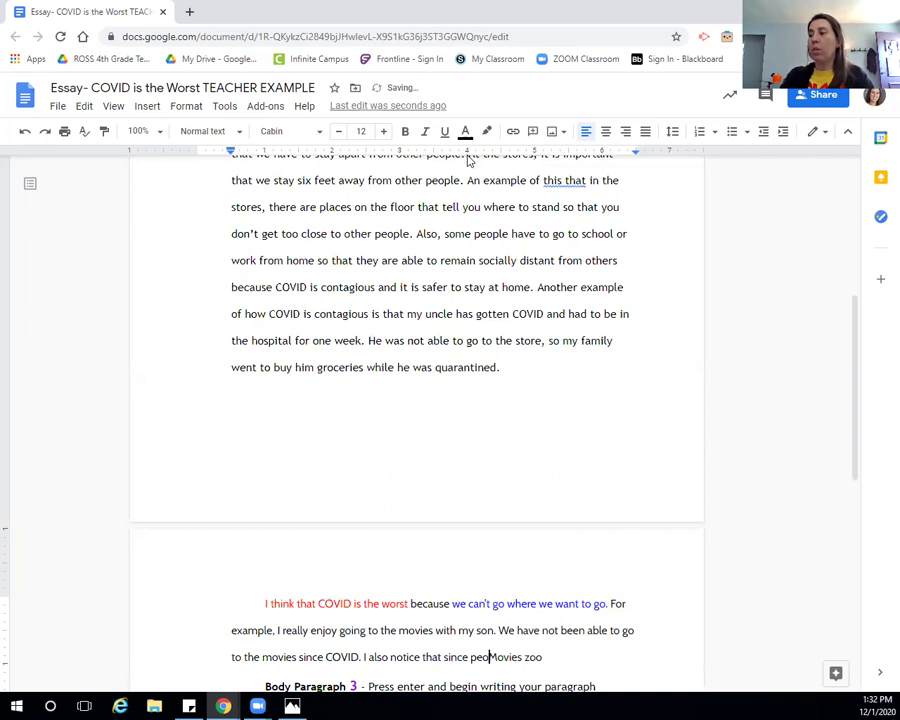
text(not able to go to)
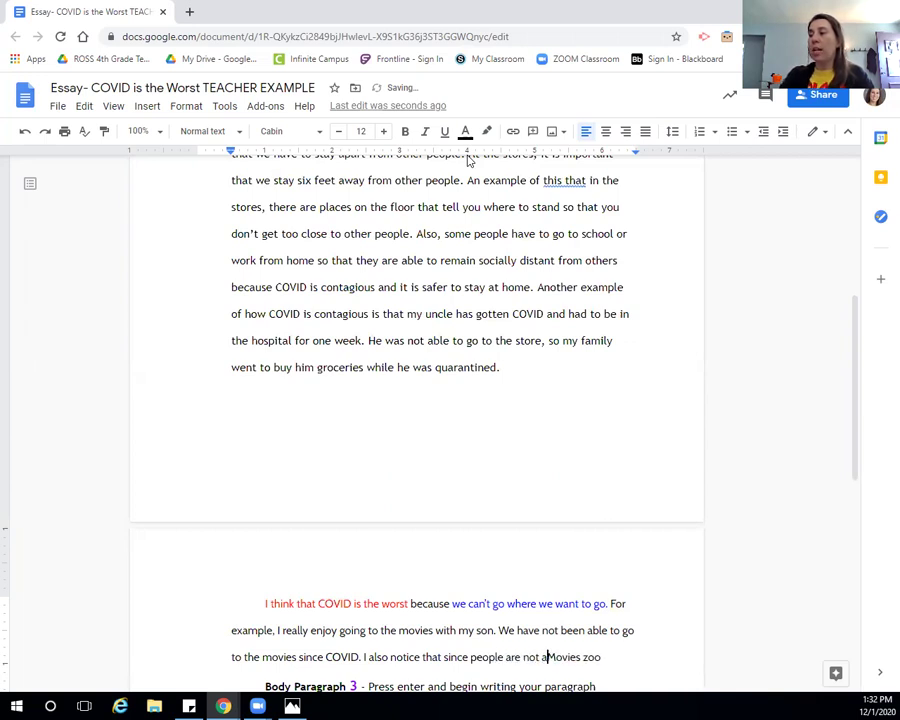
text( teh movies I)
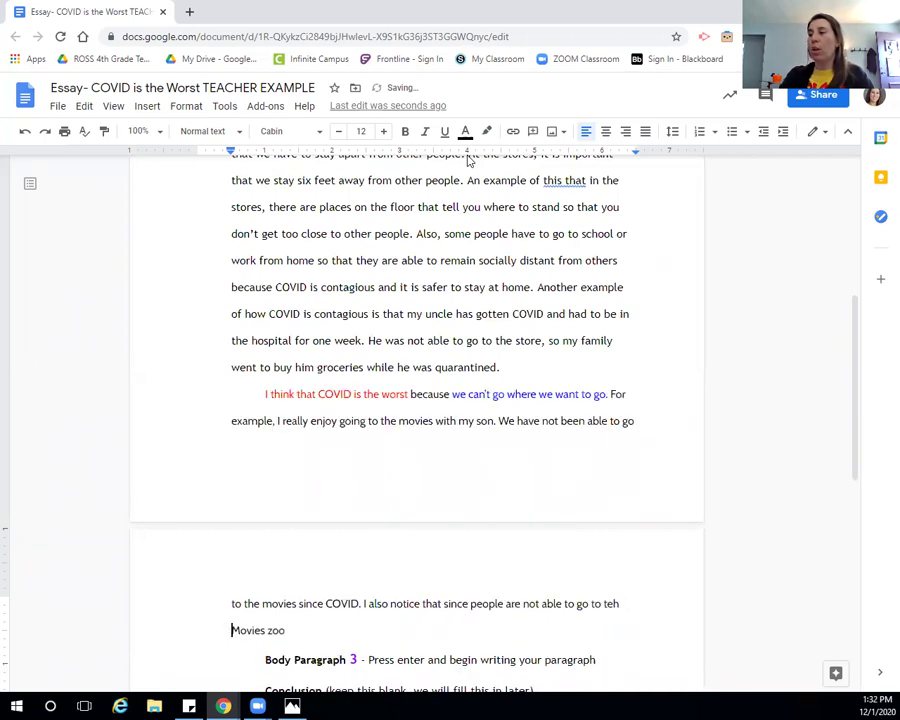
text(ike they use to)
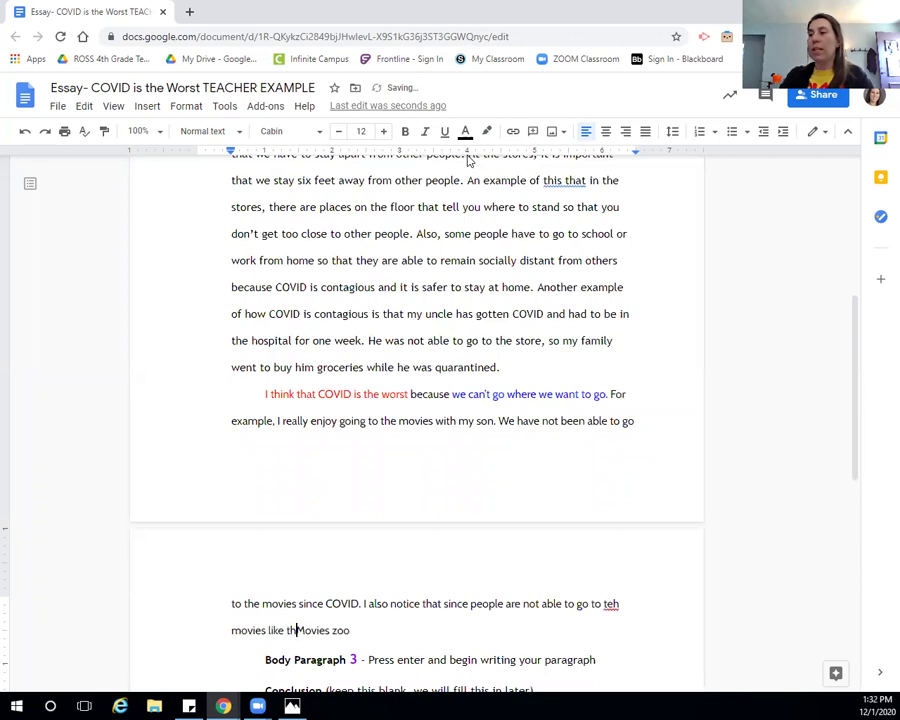
text(. )
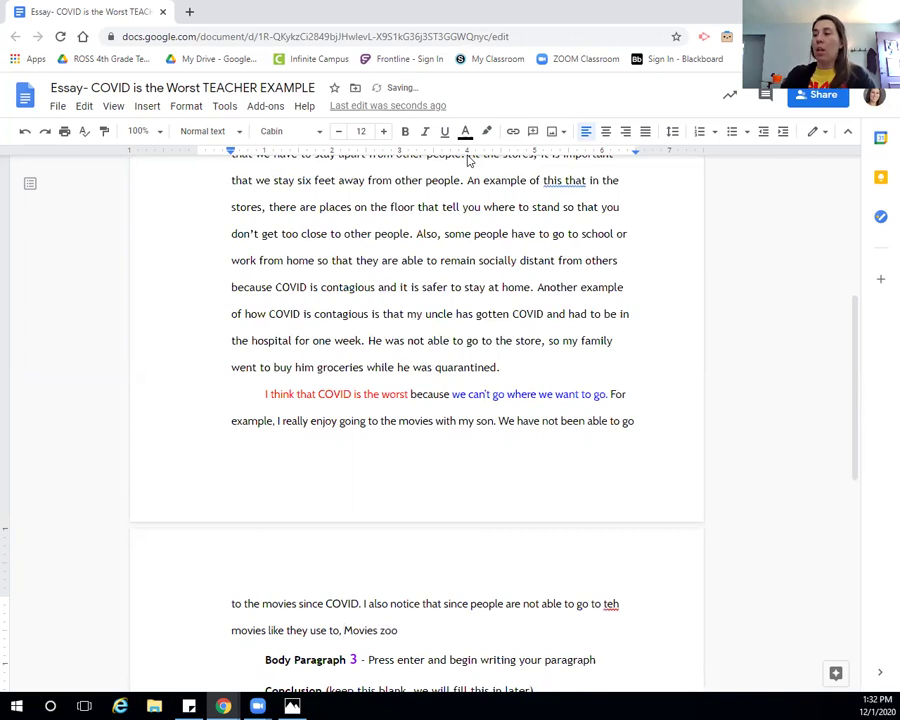
text(there are)
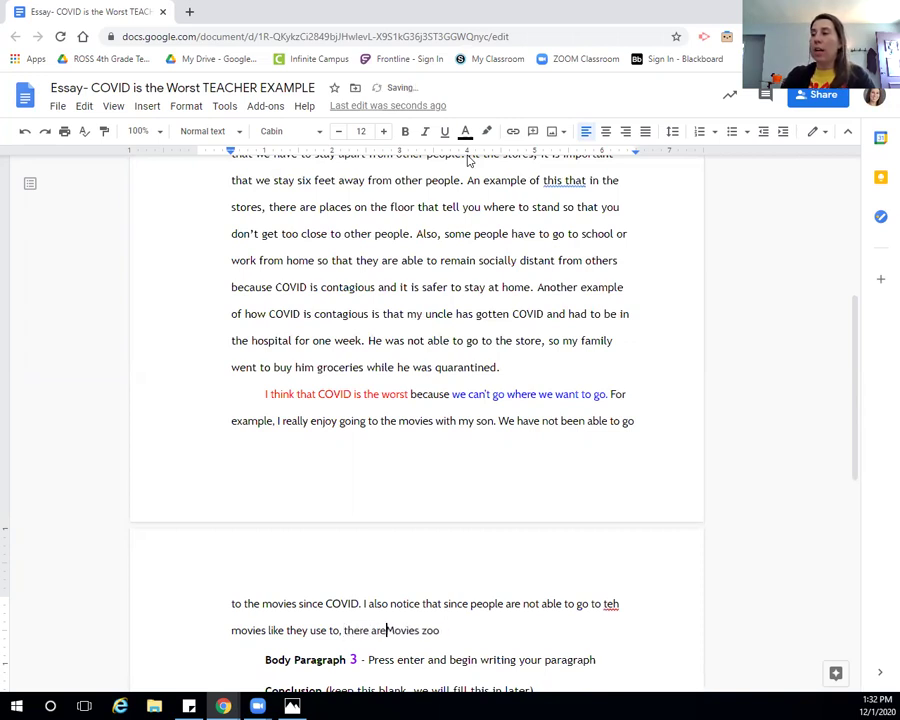
text( not any)
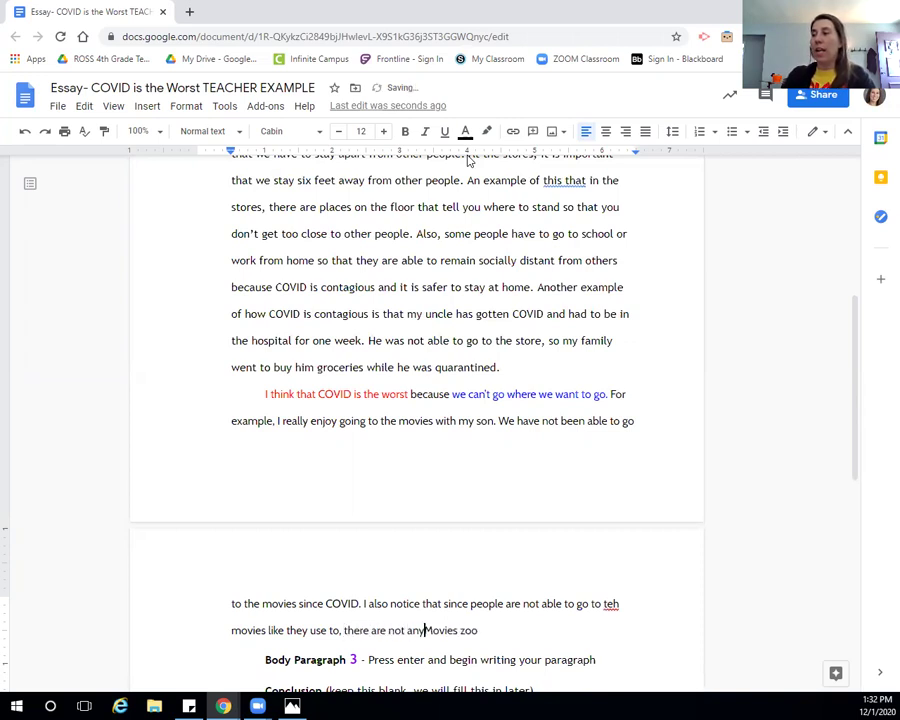
text( rea)
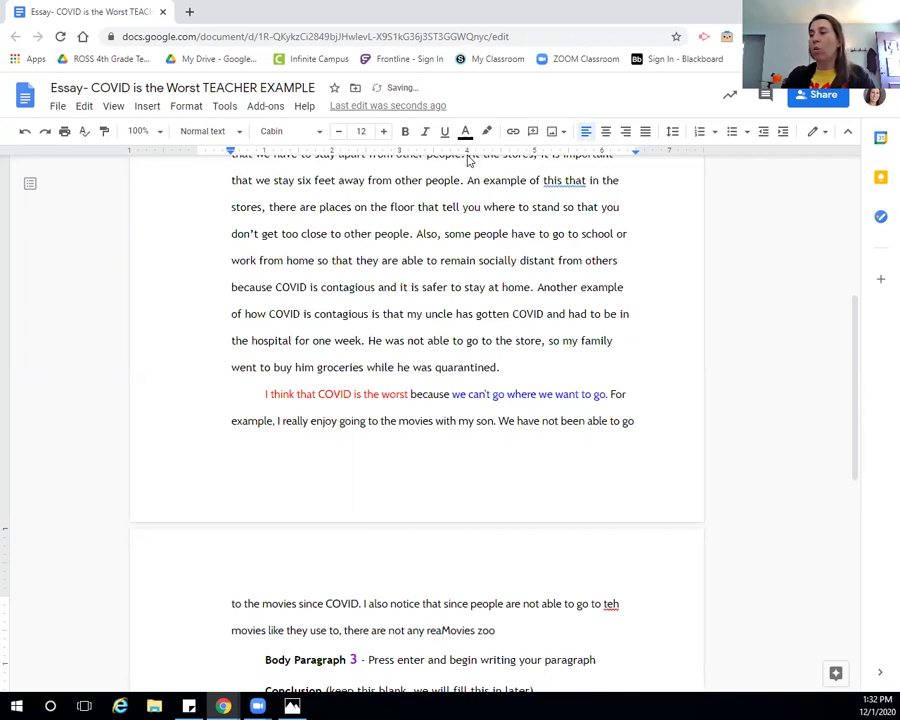
key(BackSpace)
key(BackSpace)
key(BackSpace)
text(new mov)
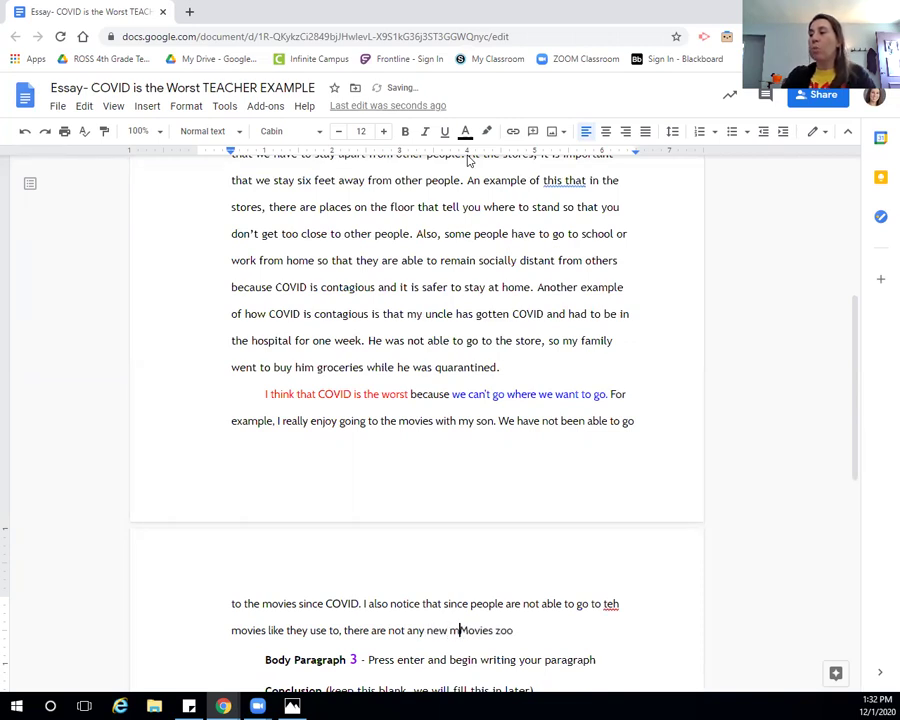
text(ies )
text(being show)
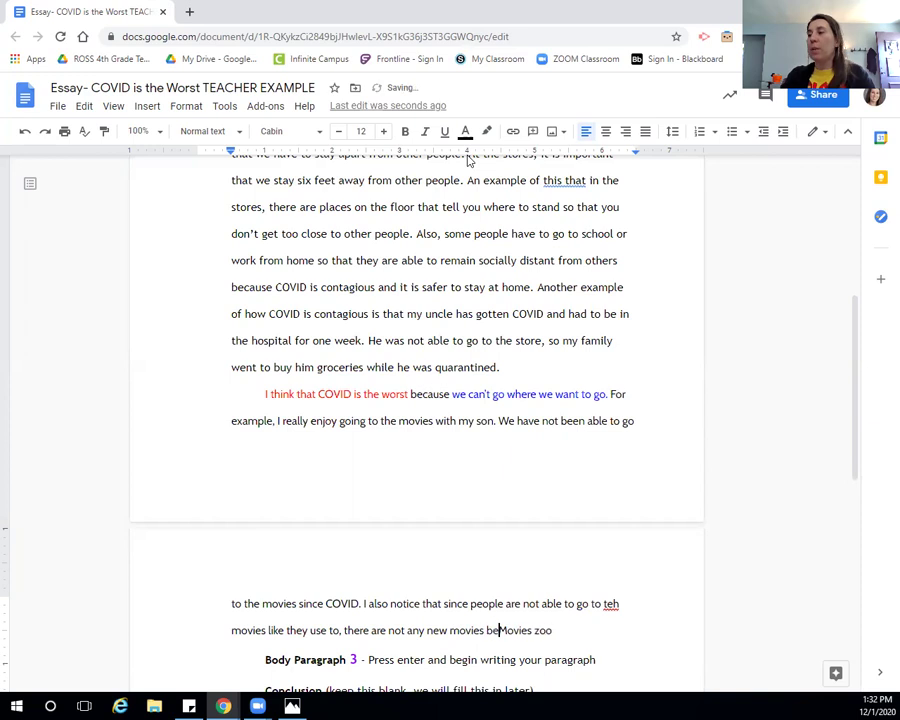
text(n)
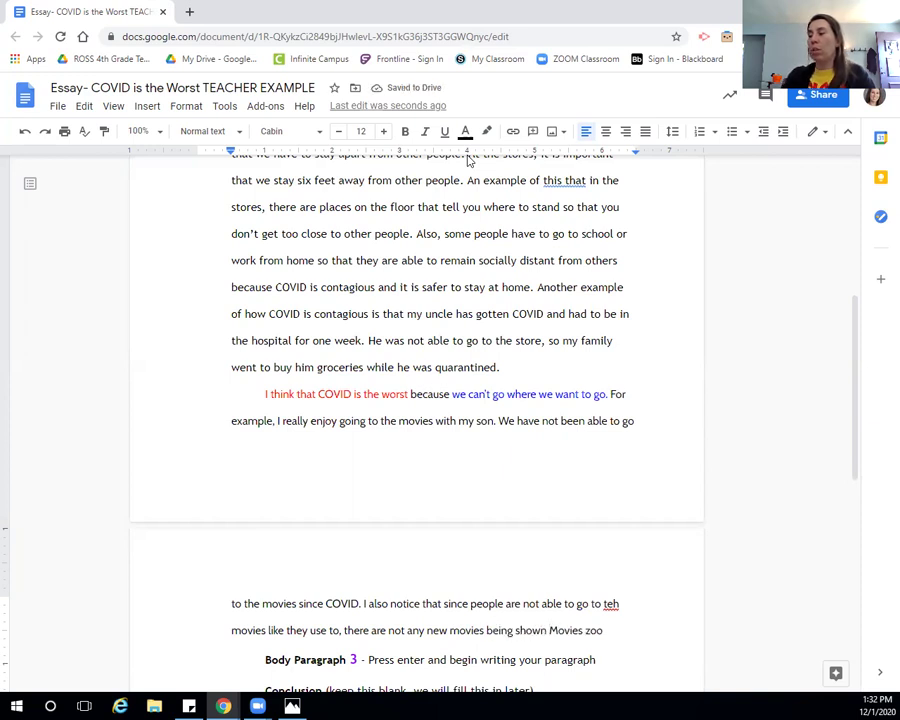
key(BackSpace)
text(.)
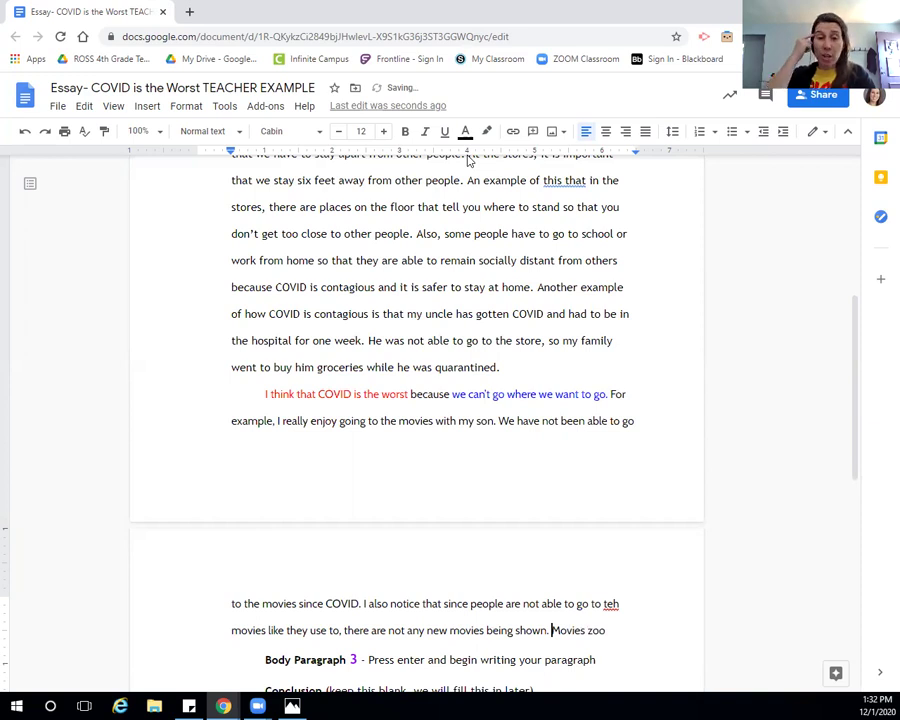
key(alt+Tab)
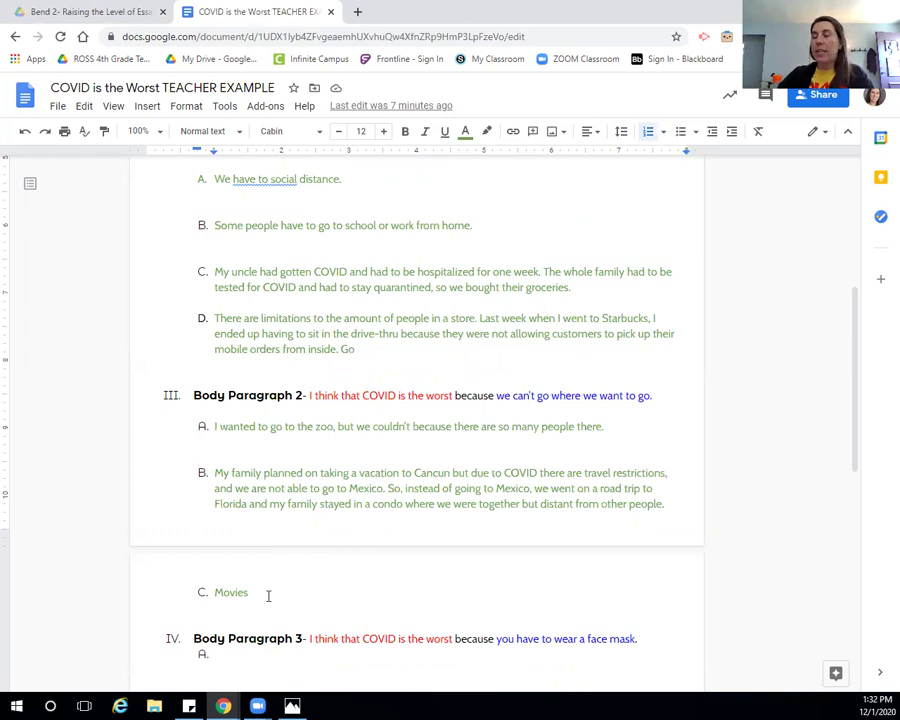
key(alt+Tab)
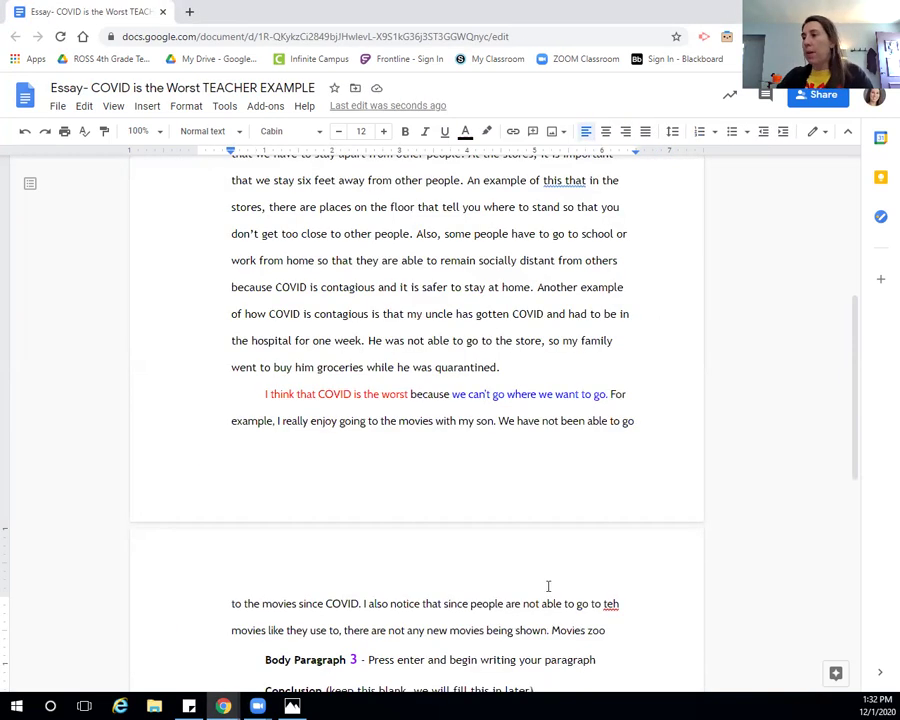
drag(604, 631, 553, 636)
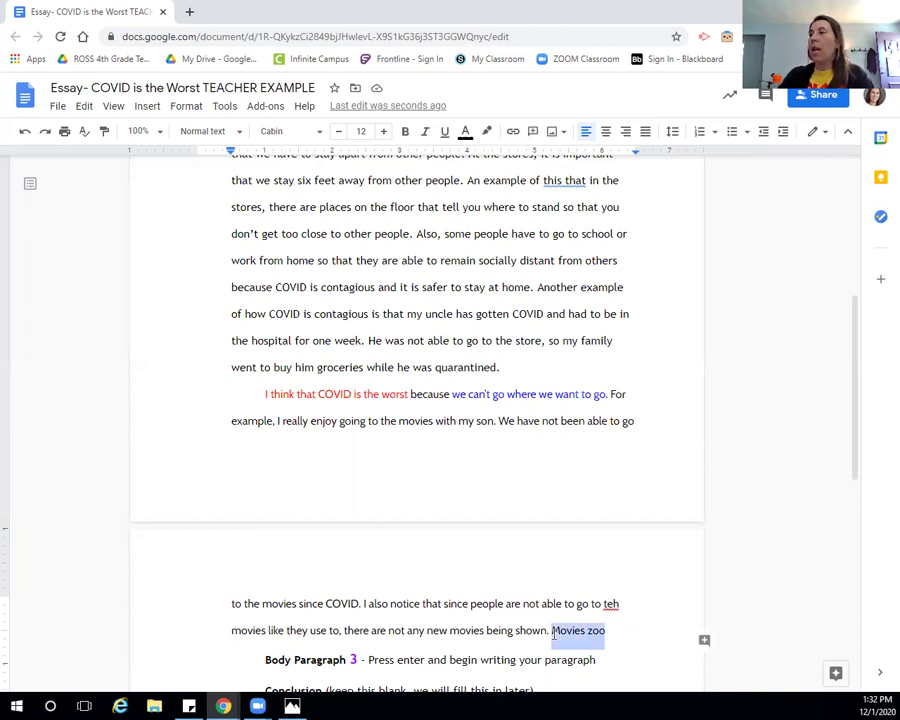
- Consult the Transition Words & Phrases chart in Photos, then return to the essay
key(alt+Tab)
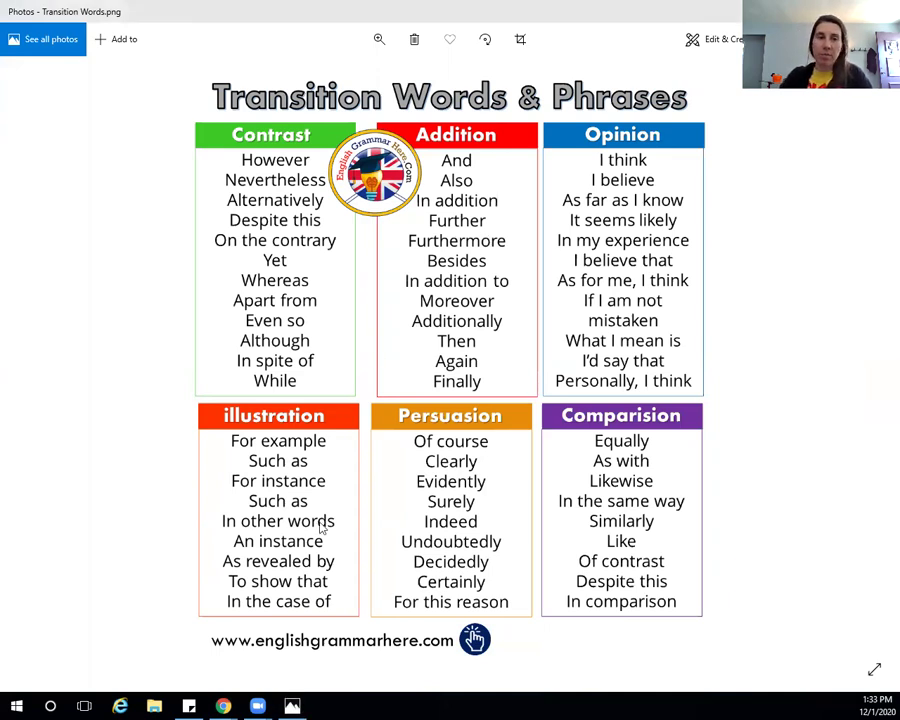
key(alt+Tab)
- Type 'In addition to not going where we want to go, my family wanted to go to the zoo, but…'
text(In add)
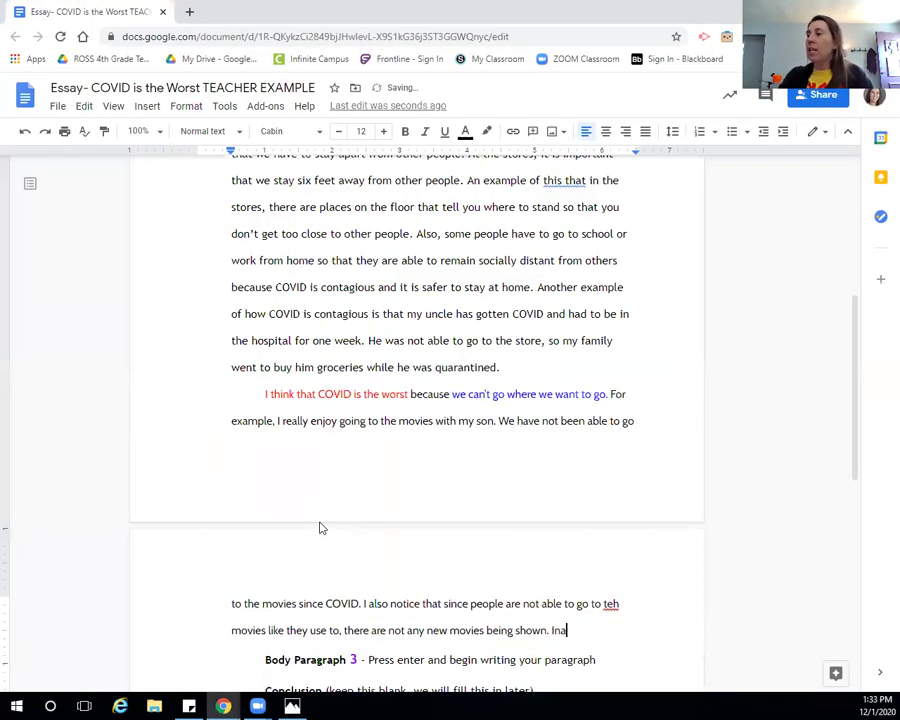
text(ition to)
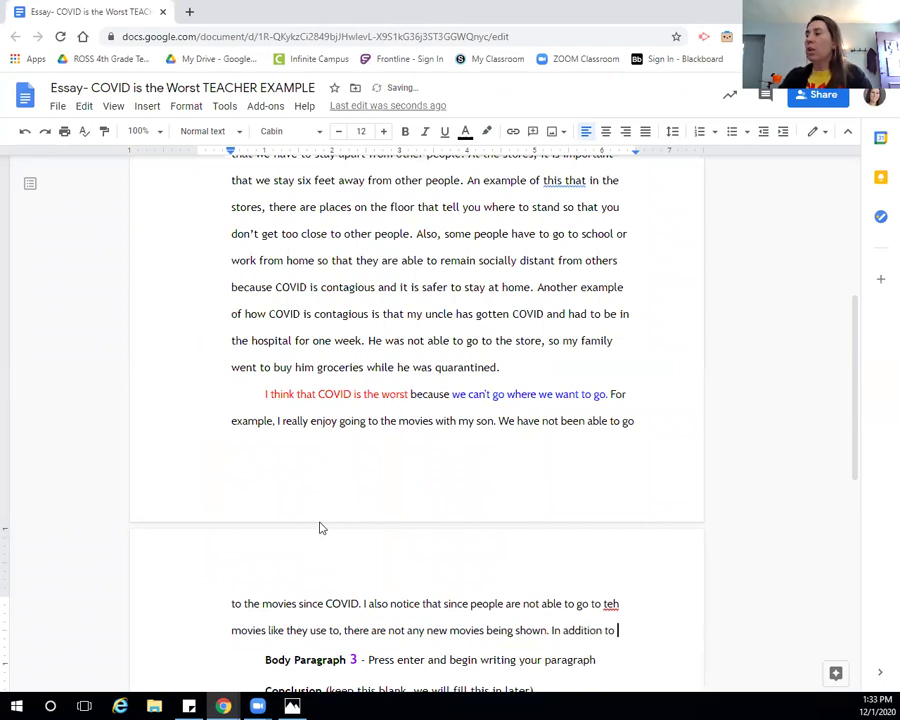
text( no)
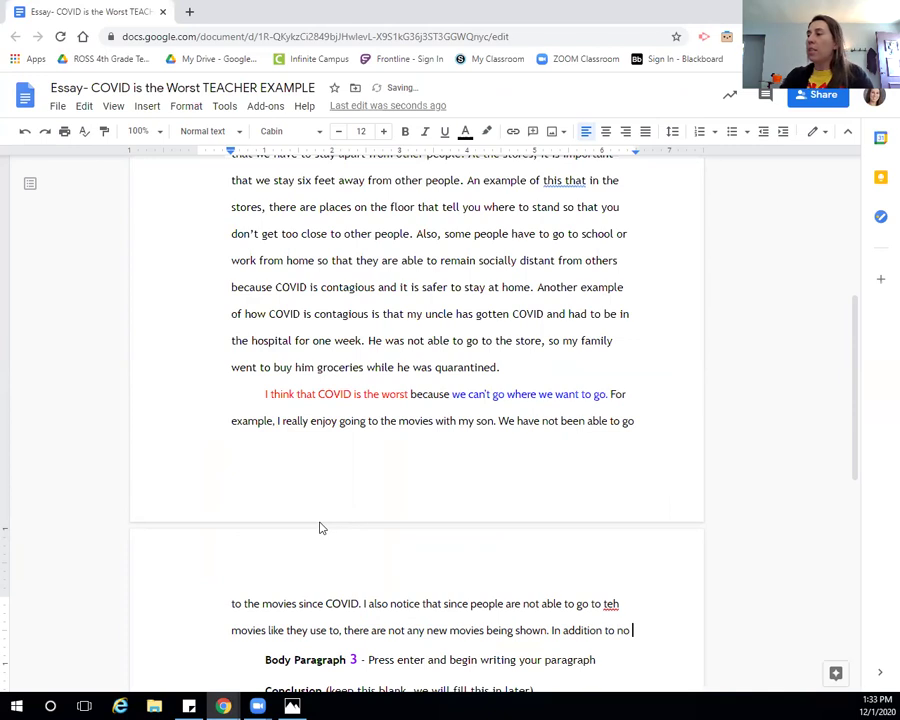
text(t going where )
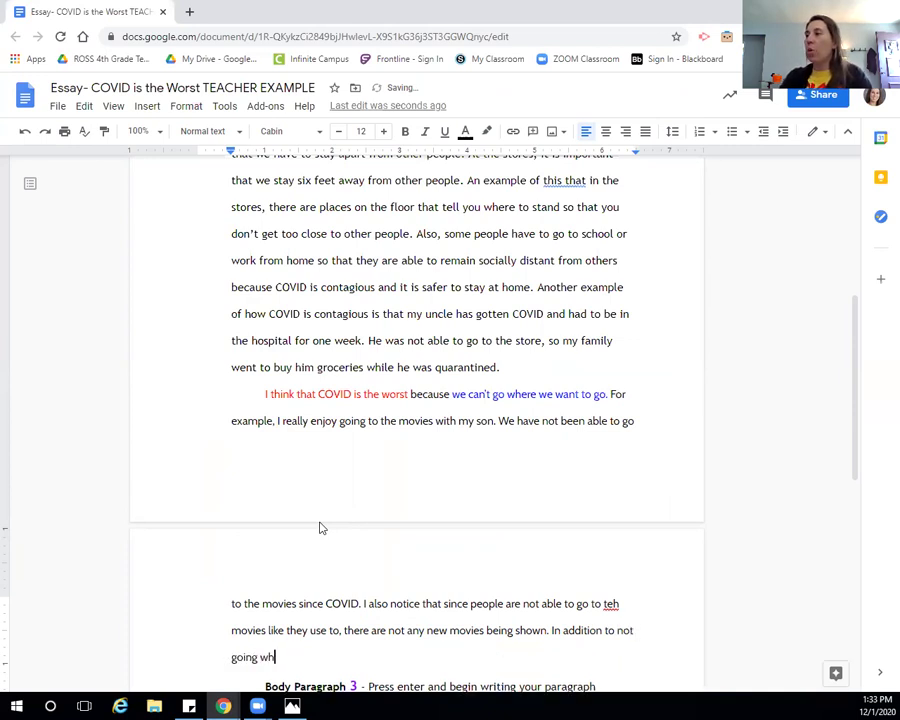
text(we w)
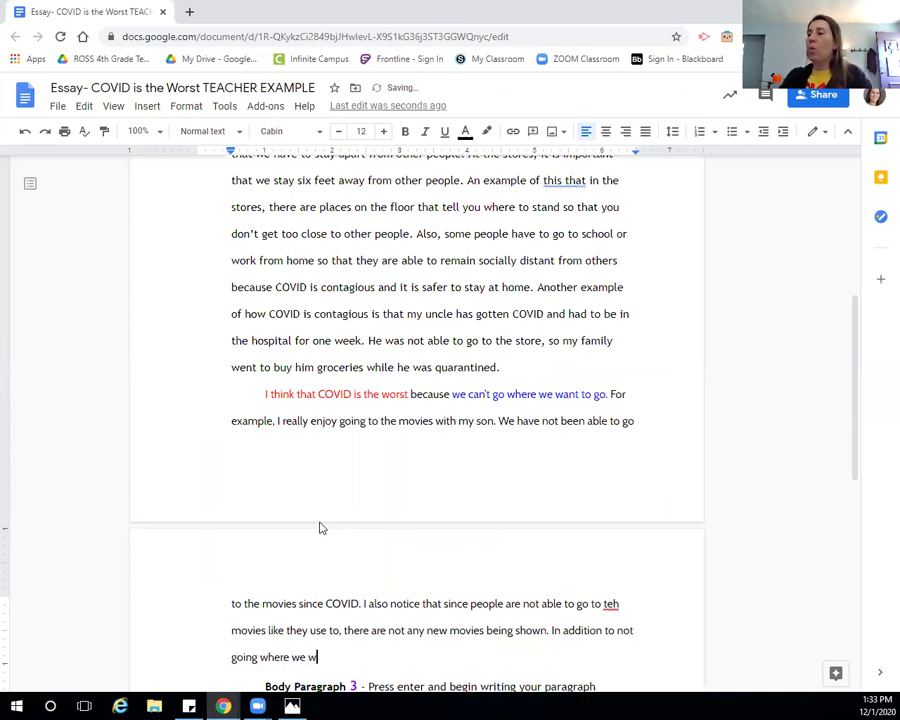
text(ant to go)
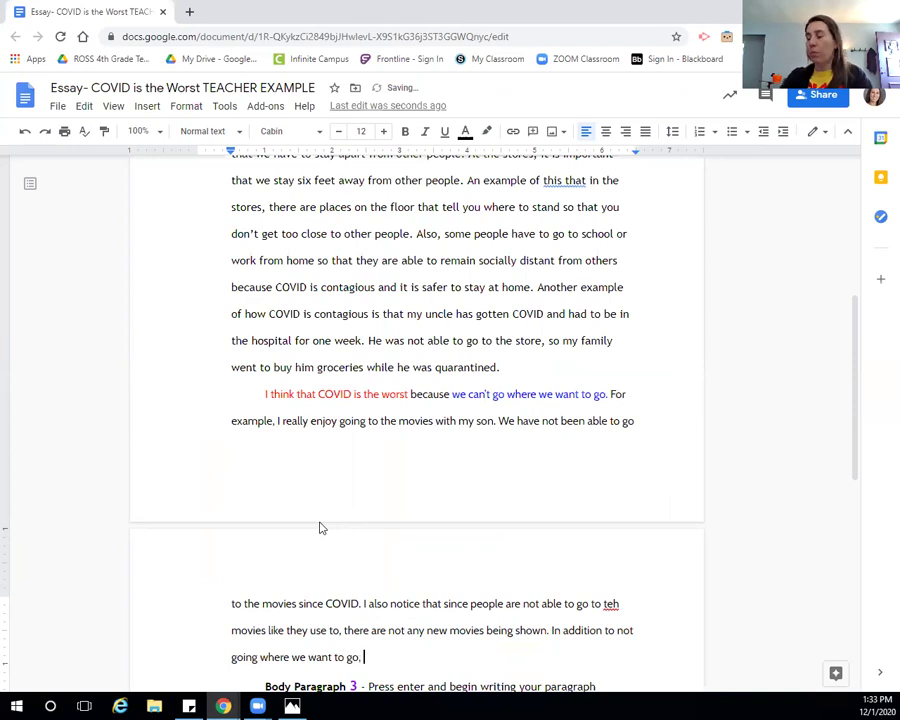
text(, my fam)
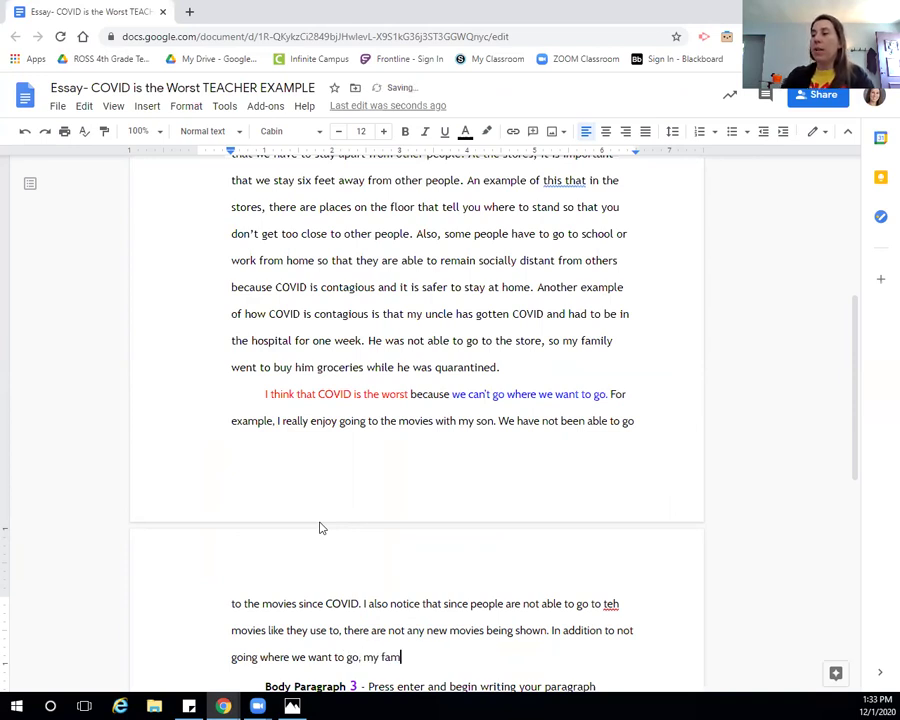
text(ily wanted to go)
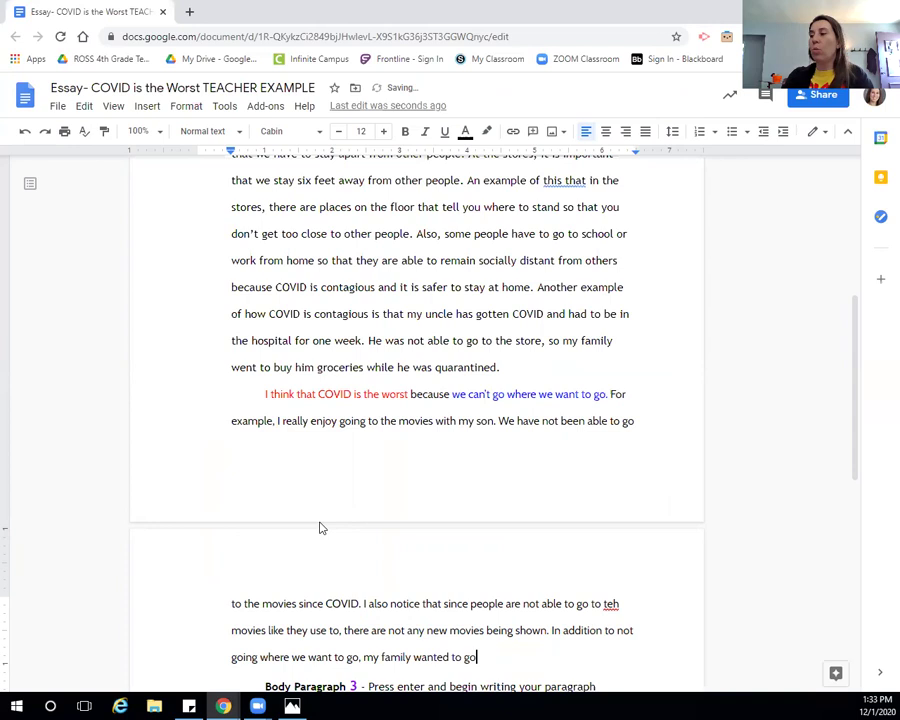
text( to the zoo)
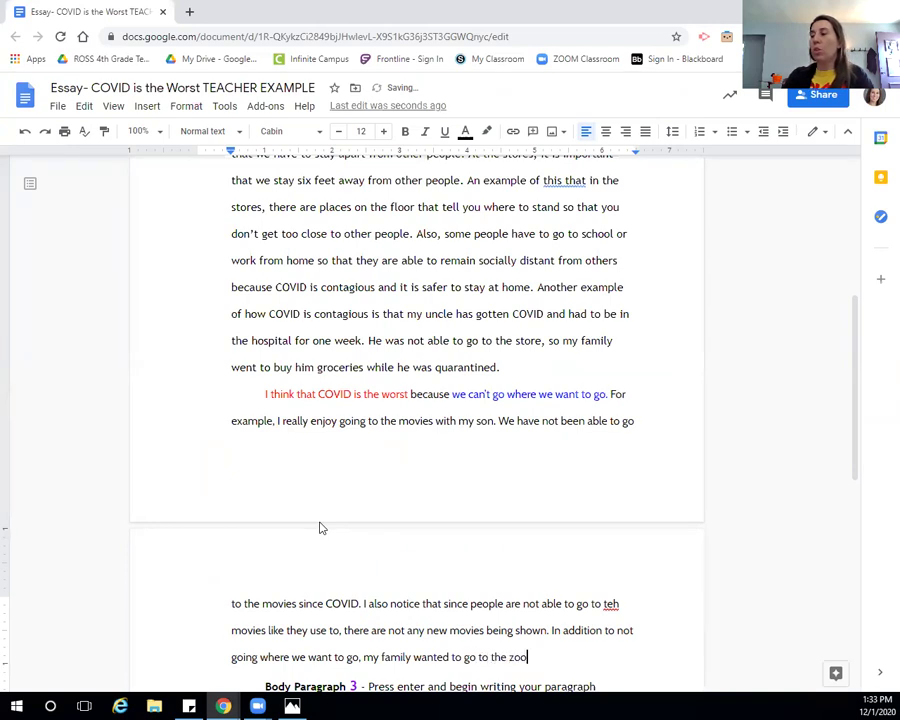
text(, but we )
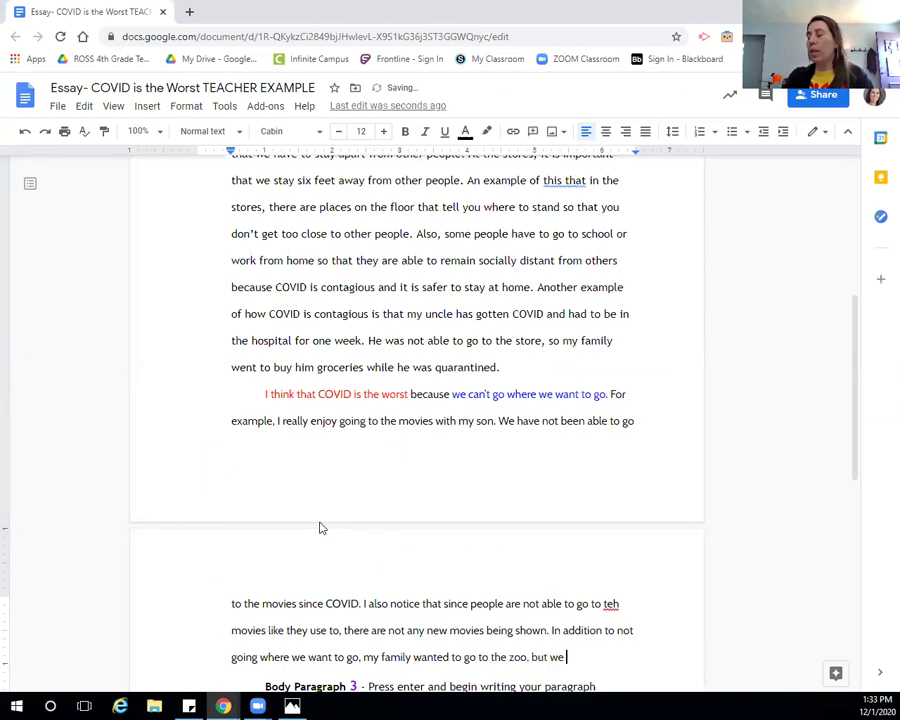
text(couldn't)
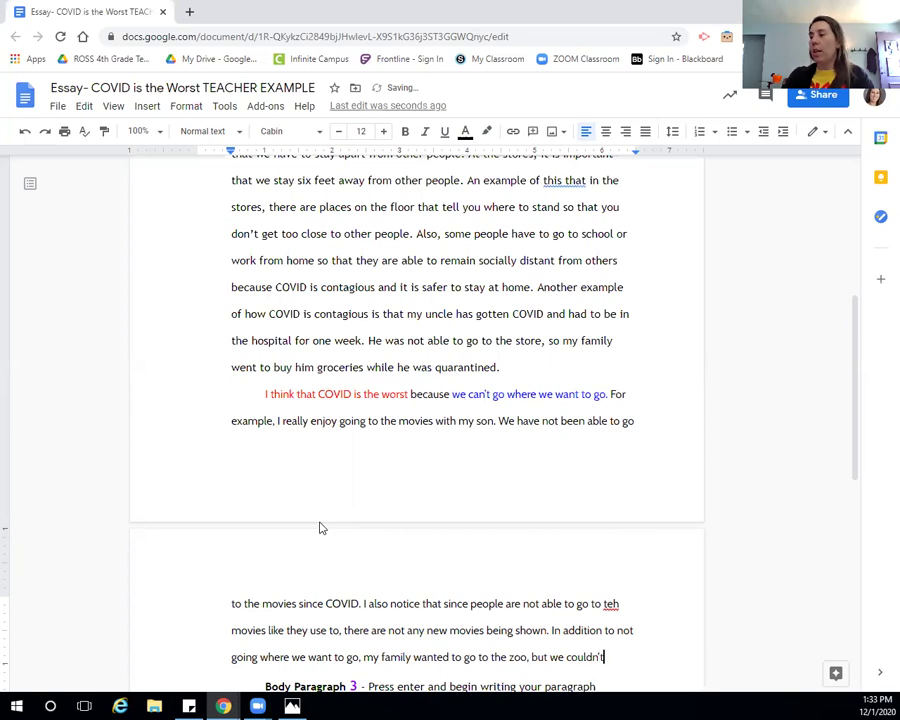
- End the zoo sentence with 'because there were so many people and there is a restriction…in any place.'
key(alt+Tab)
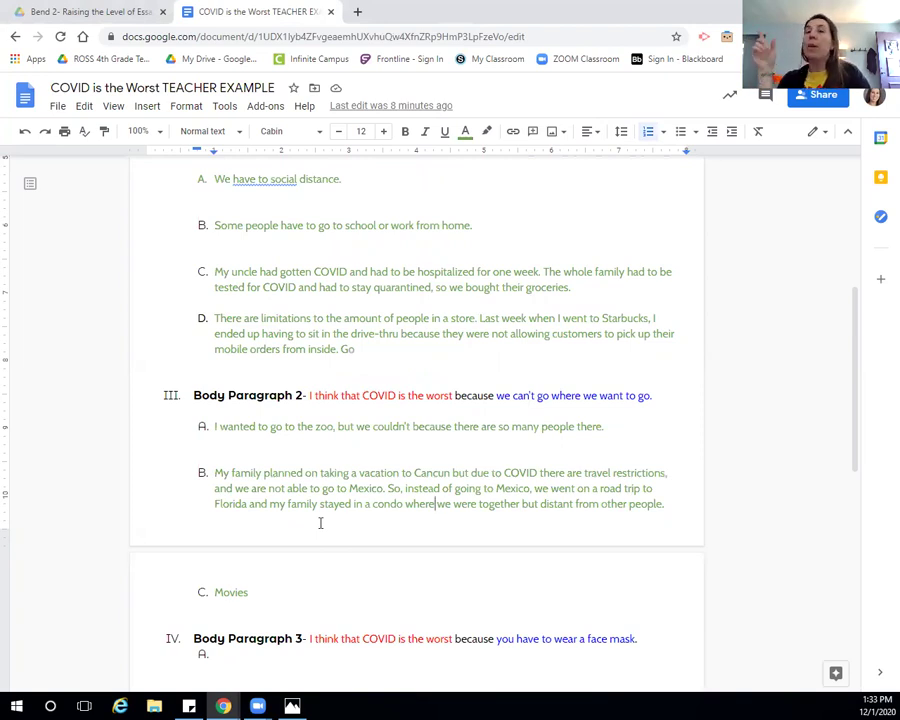
key(alt+Tab)
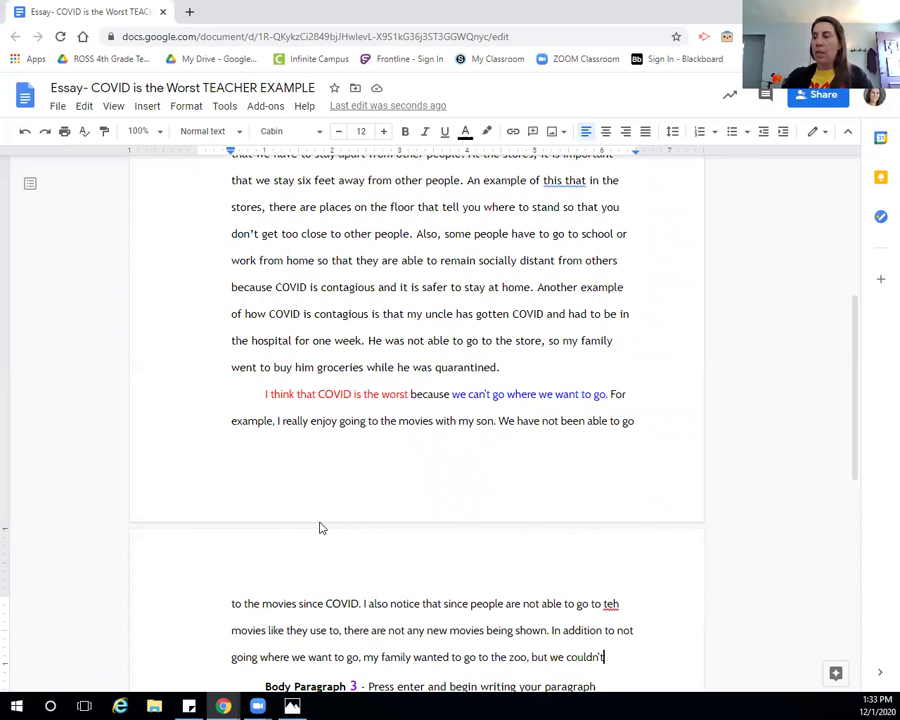
text(because there )
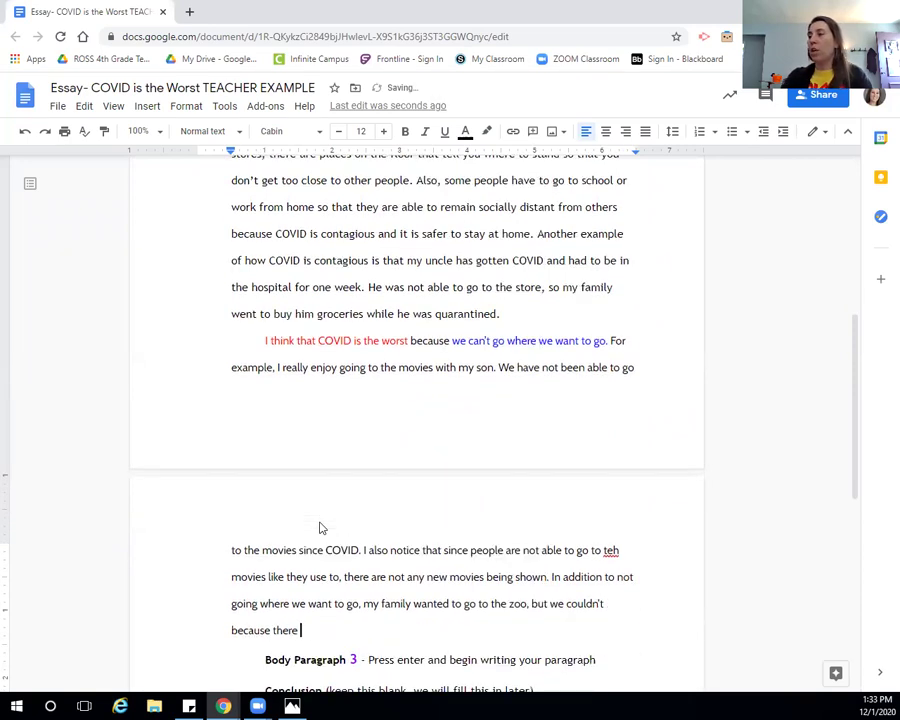
text(were so many)
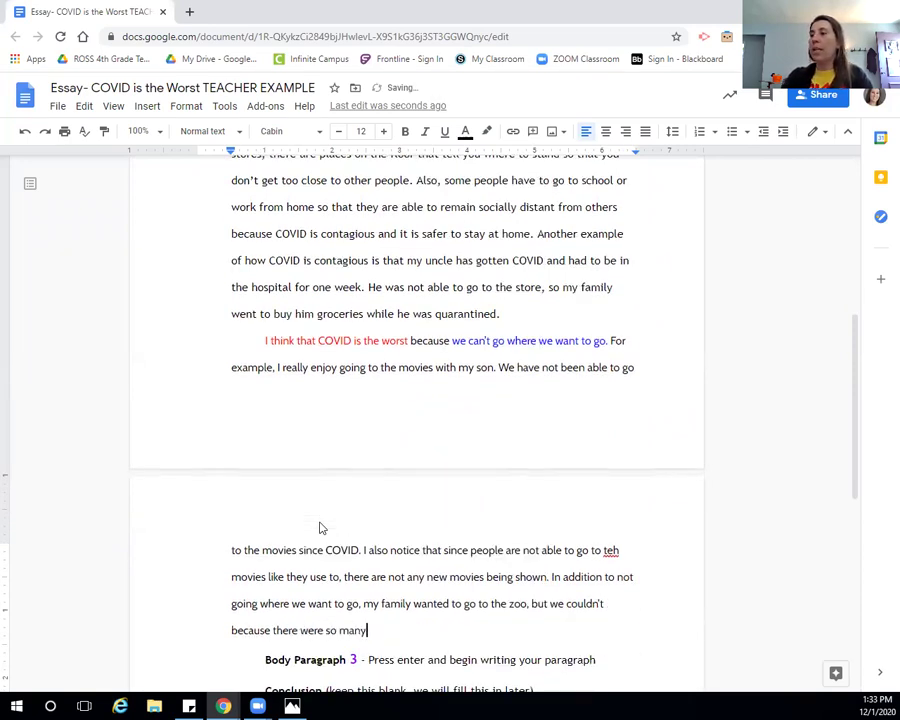
text( people and )
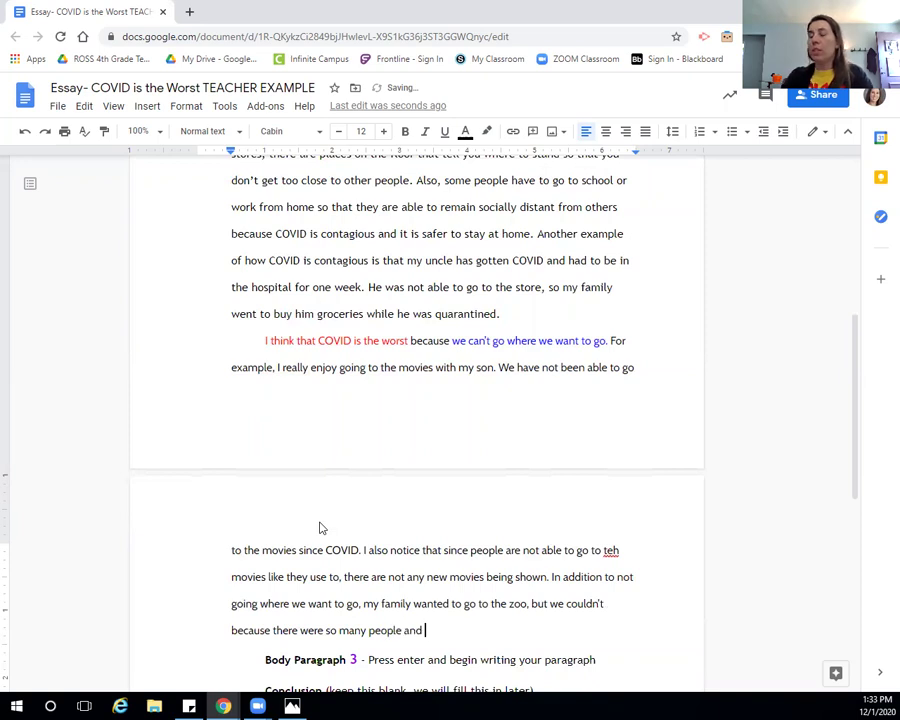
text(there wa)
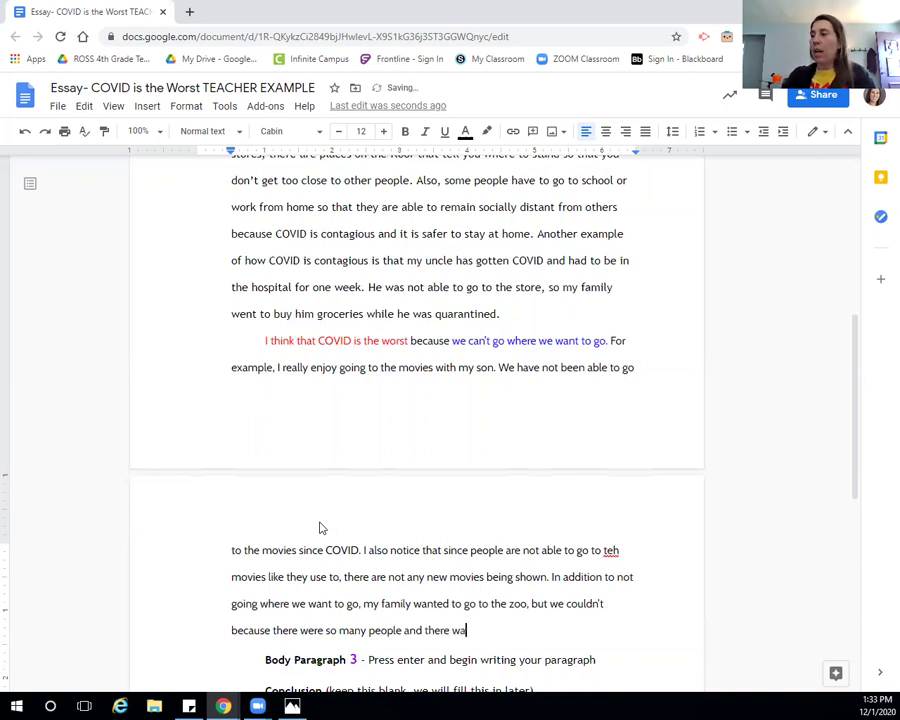
key(BackSpace)
key(BackSpace)
text(has a)
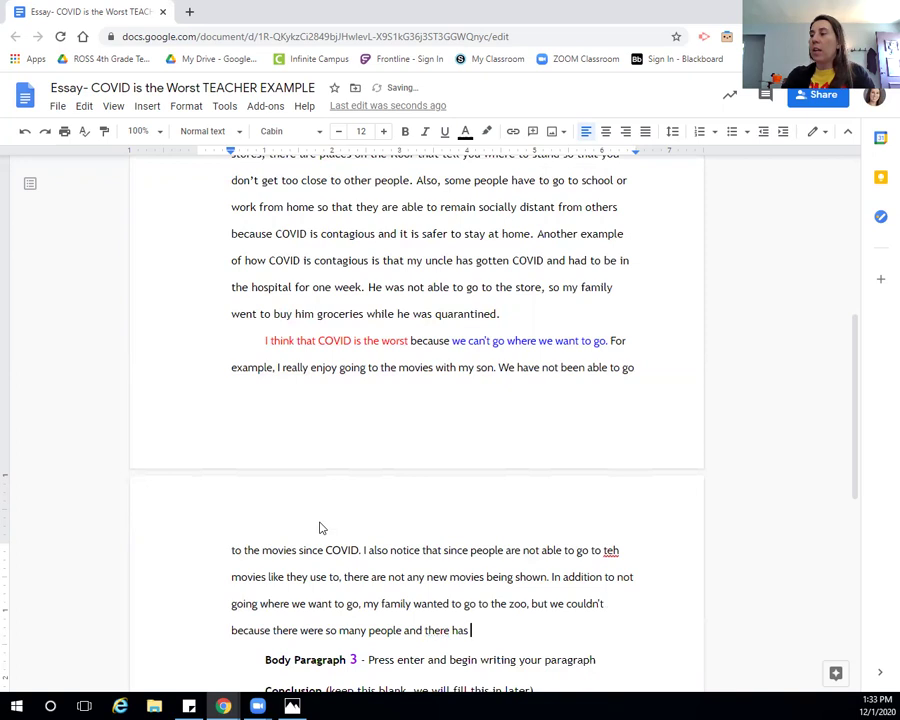
key(BackSpace)
key(BackSpace)
key(BackSpace)
key(BackSpace)
key(BackSpace)
text(is a )
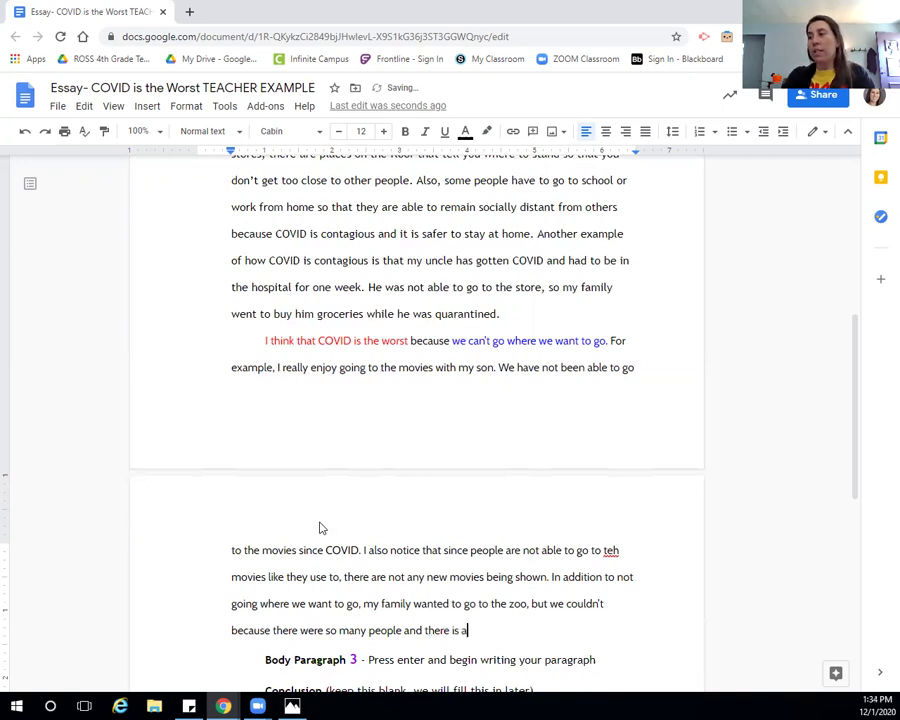
text(restrict)
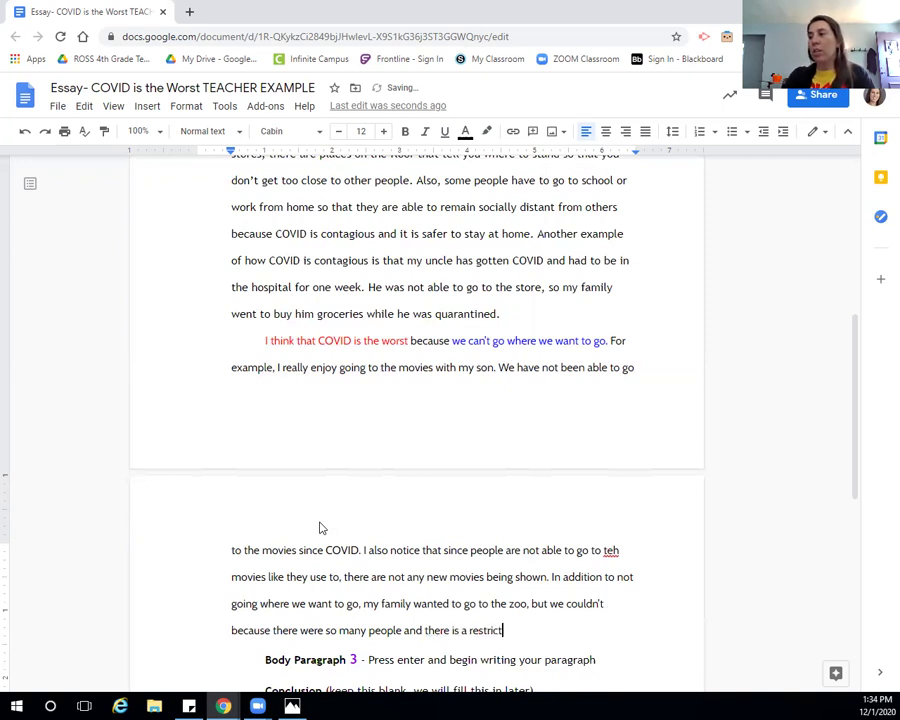
text(ion on the numb)
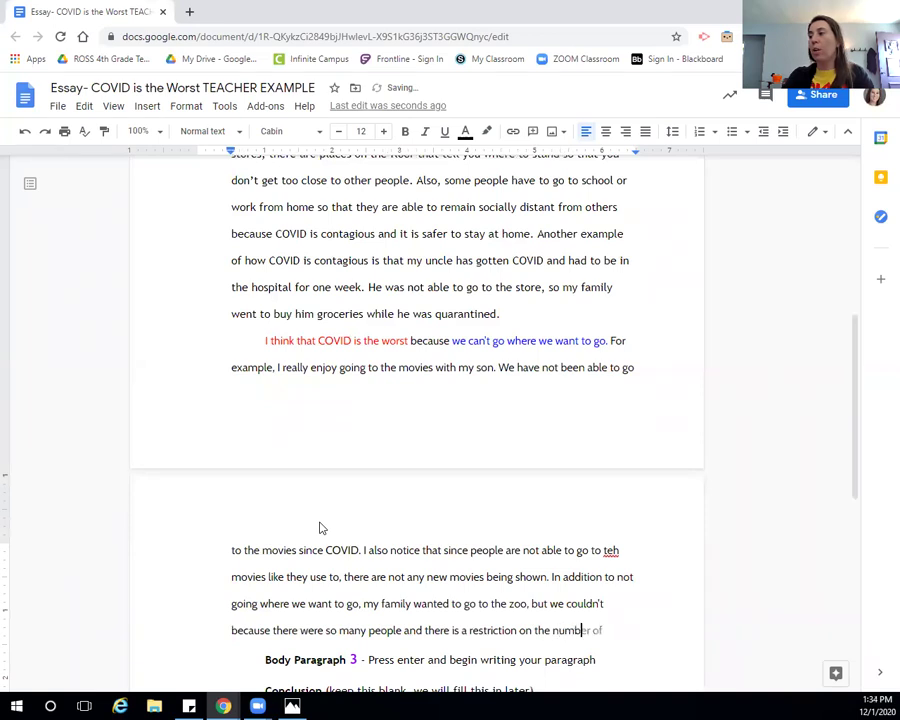
text(er of peo)
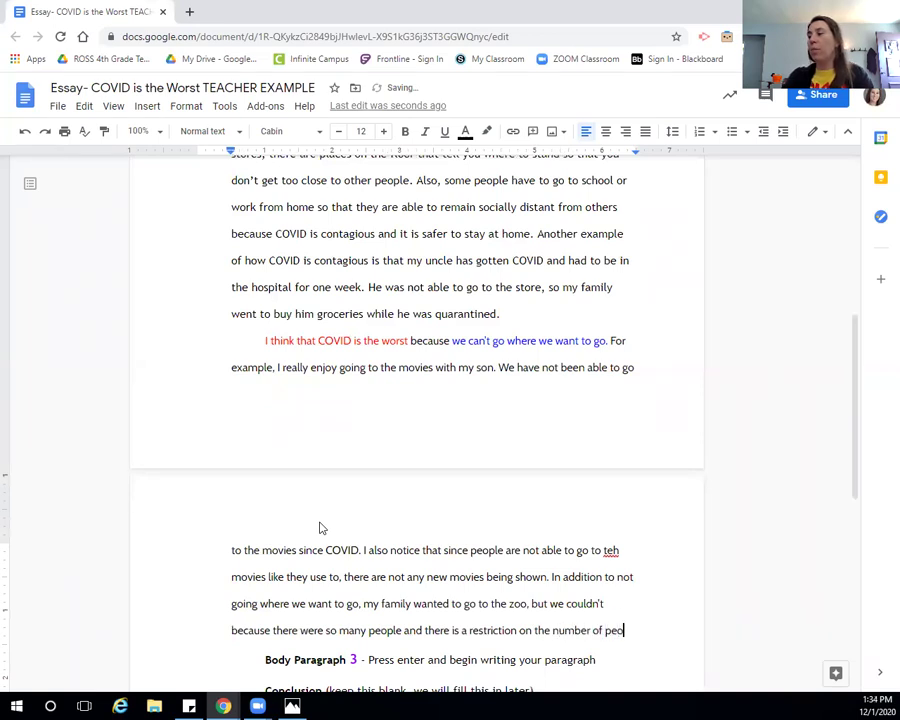
text(ple in any p)
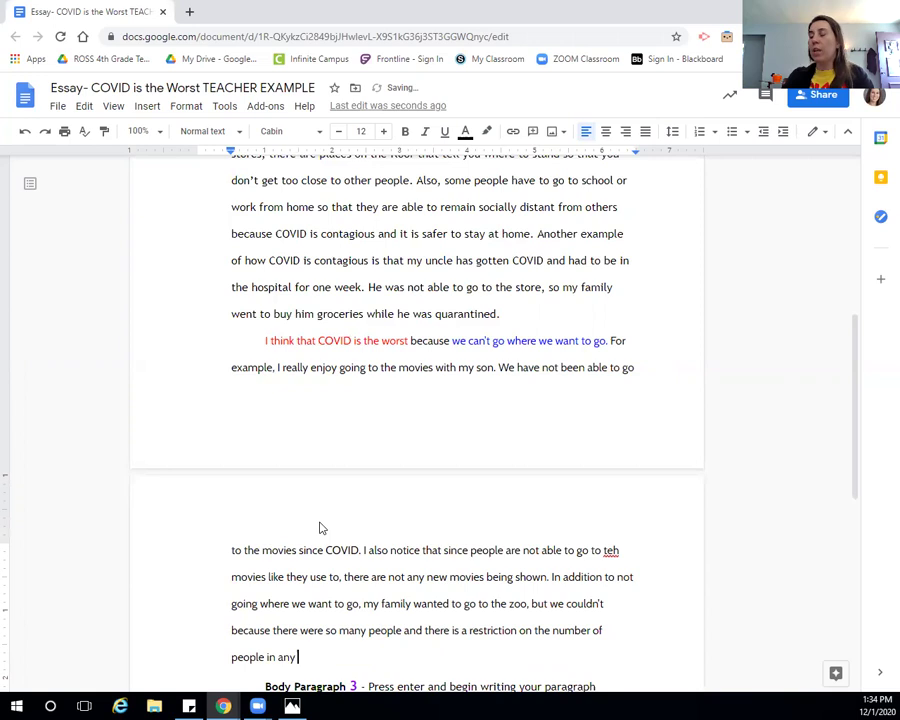
text(lace.)
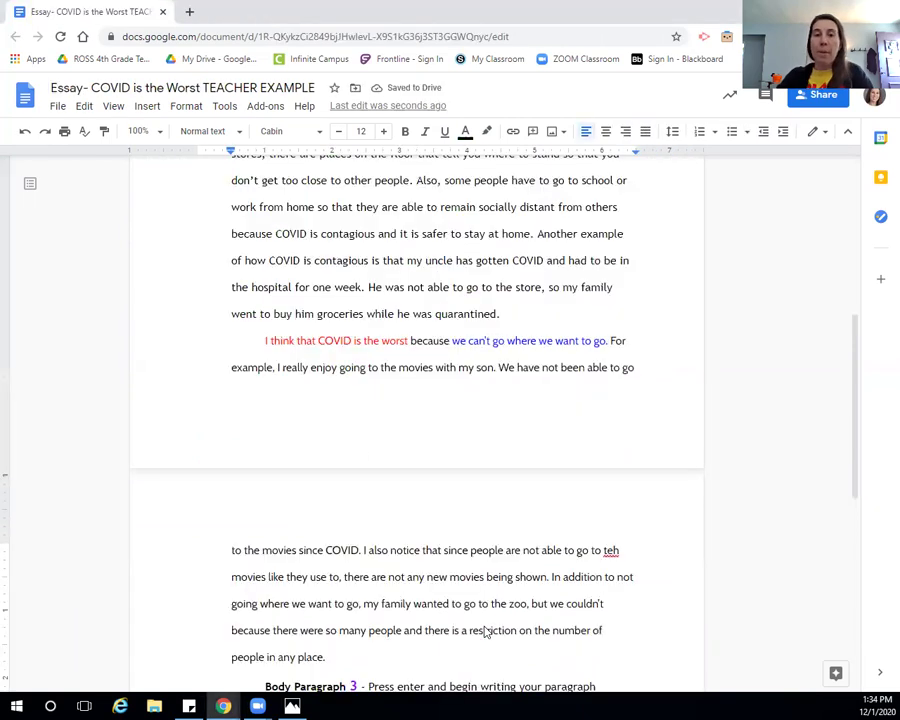
- Scroll down slightly and place the cursor just before 'For' in the essay
scroll(412, 608, down, 1)
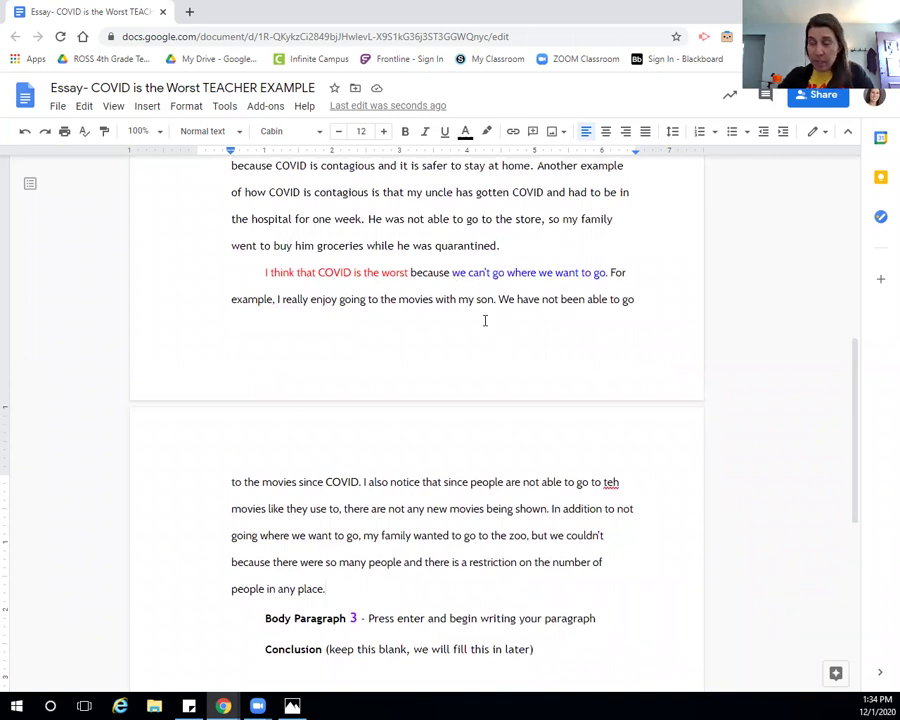
click(609, 276)
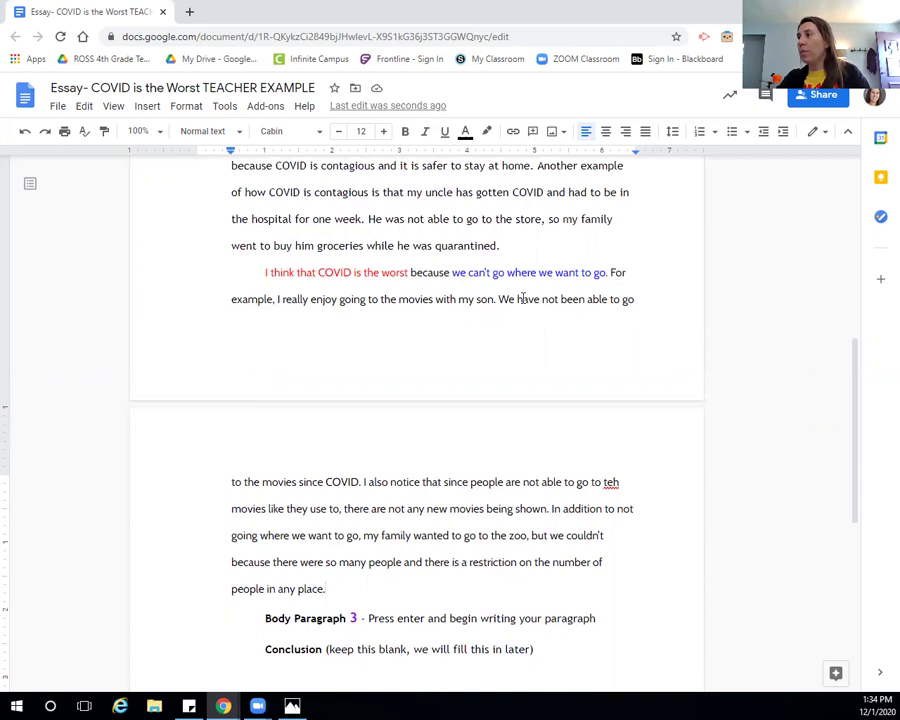